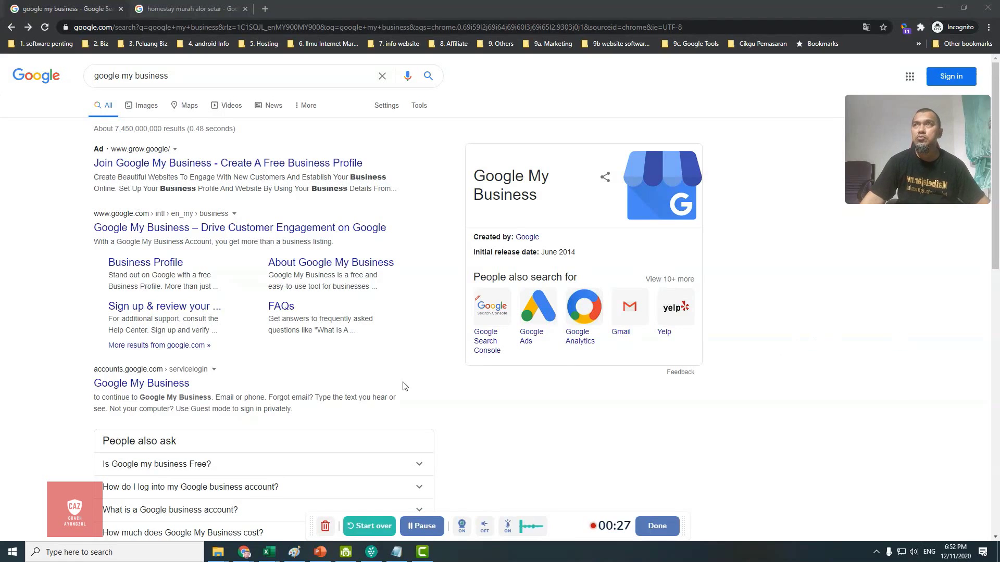
Step: Browse the Alor Setar homestay results and map pack, then open the Google My Business sign-in result
{"action": "left_click", "coordinate": [183, 8]}
{"action": "scroll", "coordinate": [559, 310], "scroll_direction": "up", "scroll_amount": 3}
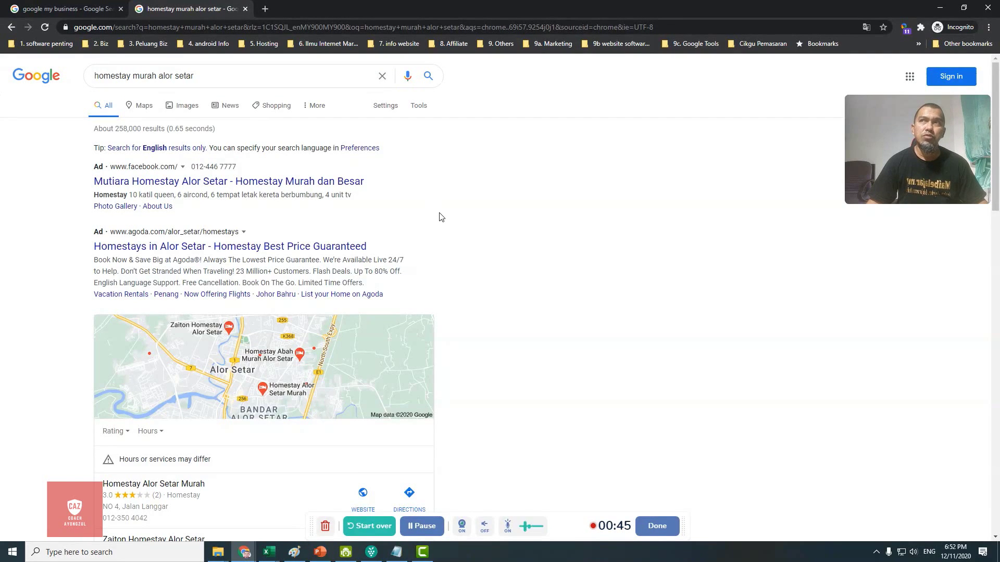
{"action": "scroll", "coordinate": [468, 234], "scroll_direction": "down", "scroll_amount": 1}
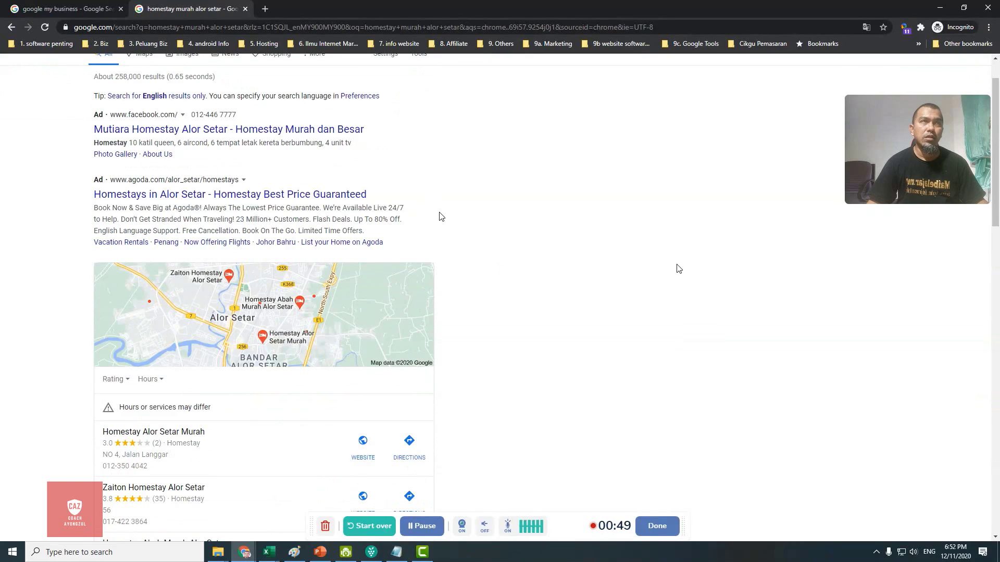
{"action": "scroll", "coordinate": [678, 268], "scroll_direction": "down", "scroll_amount": 3}
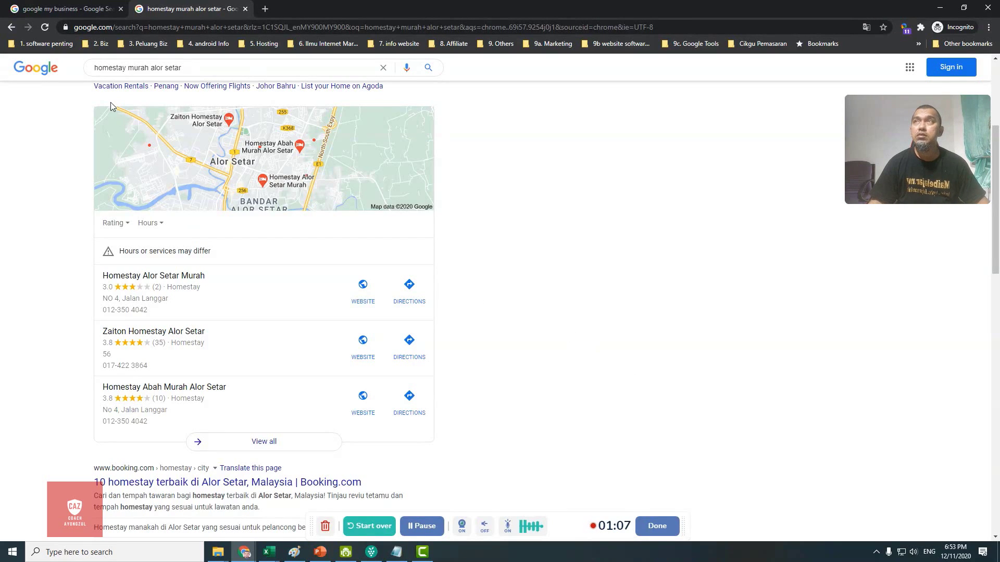
{"action": "left_click", "coordinate": [59, 9]}
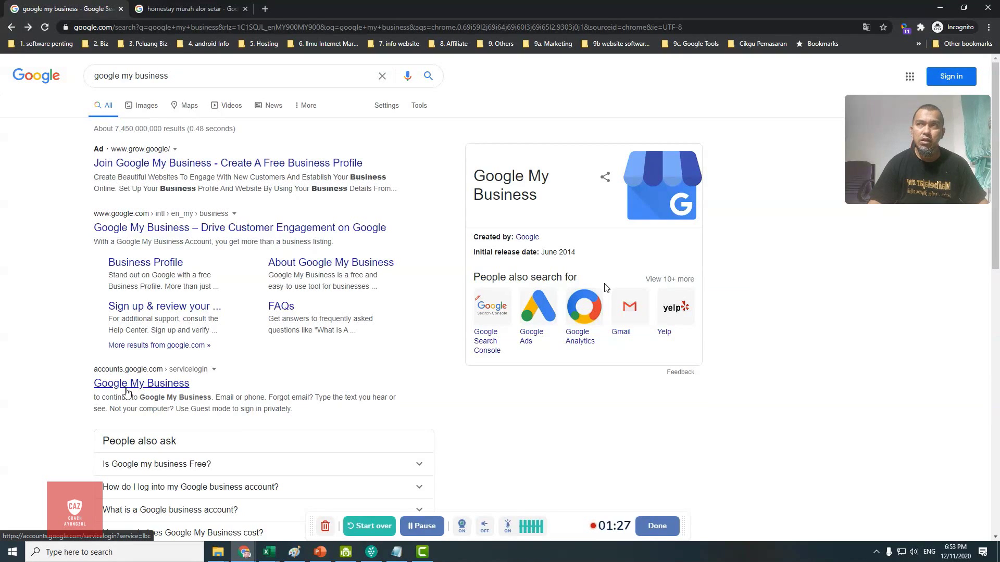
{"action": "left_click", "coordinate": [148, 385]}
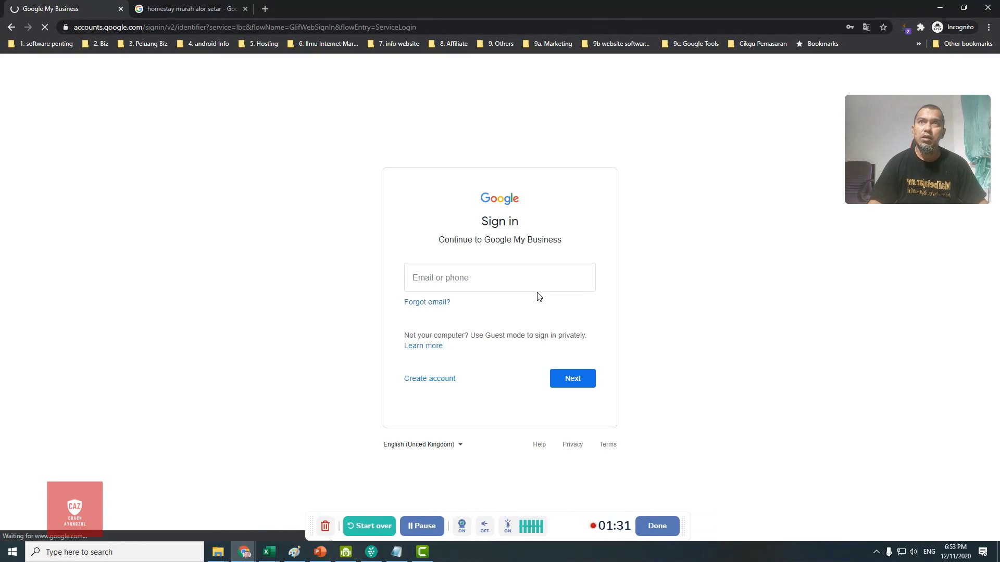
Step: Sign in with the saved Google account to continue to Google My Business
{"action": "left_click", "coordinate": [460, 284]}
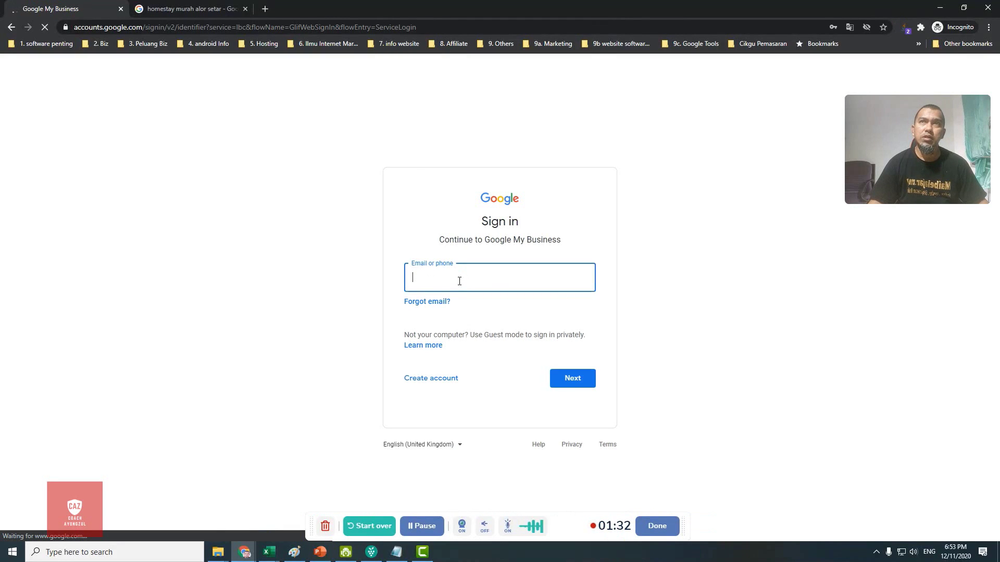
{"action": "left_click", "coordinate": [460, 284]}
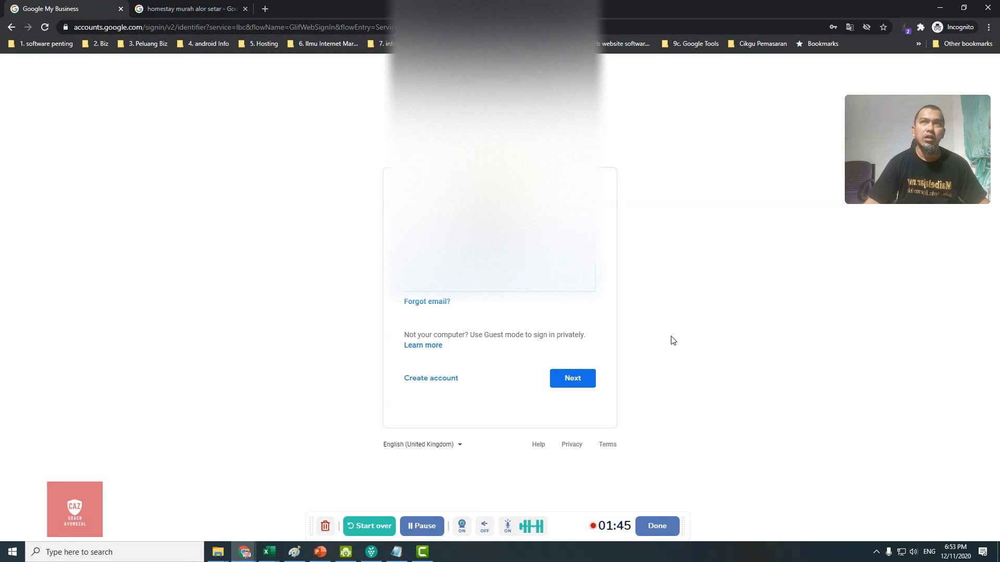
{"action": "left_click", "coordinate": [566, 383]}
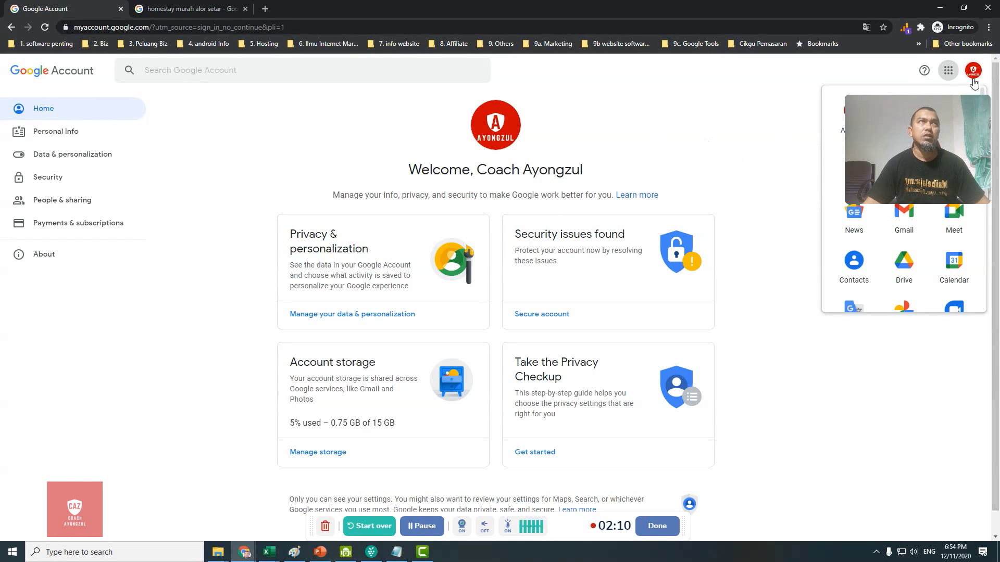
Step: Launch My Business from the Google apps grid in a new tab
{"action": "left_click", "coordinate": [948, 73]}
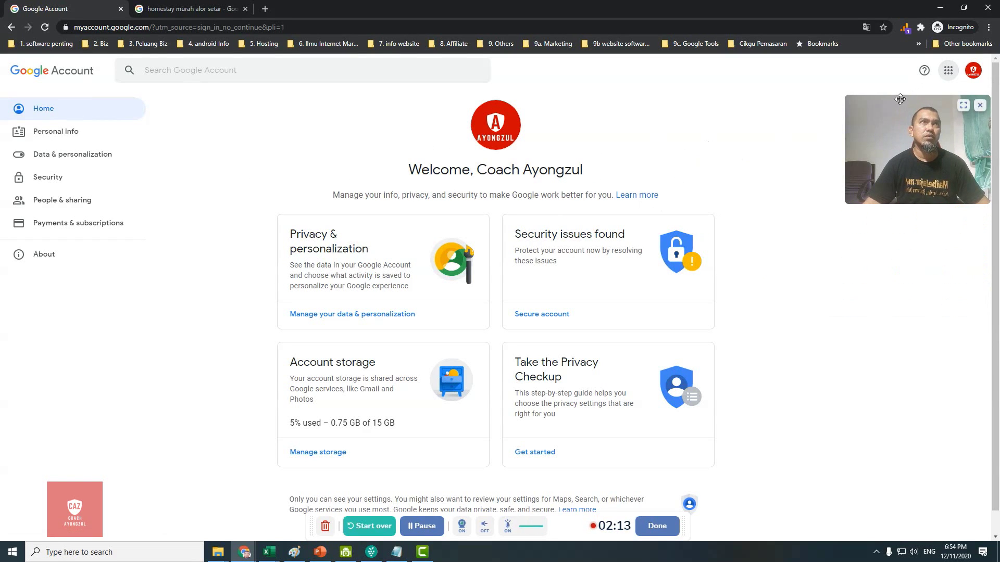
{"action": "left_click_drag", "start_coordinate": [898, 103], "coordinate": [889, 208]}
{"action": "left_click", "coordinate": [948, 70]}
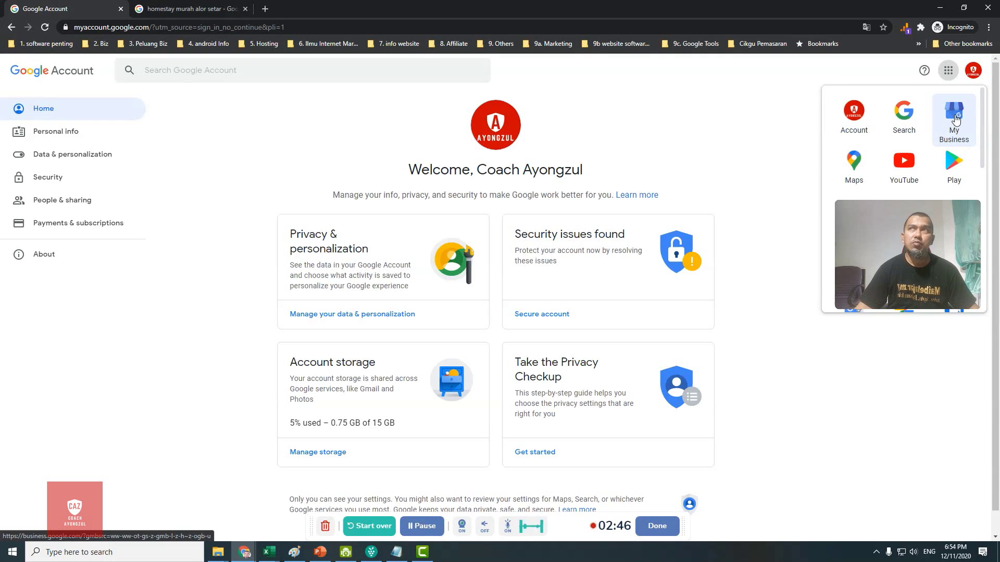
{"action": "left_click", "coordinate": [955, 119]}
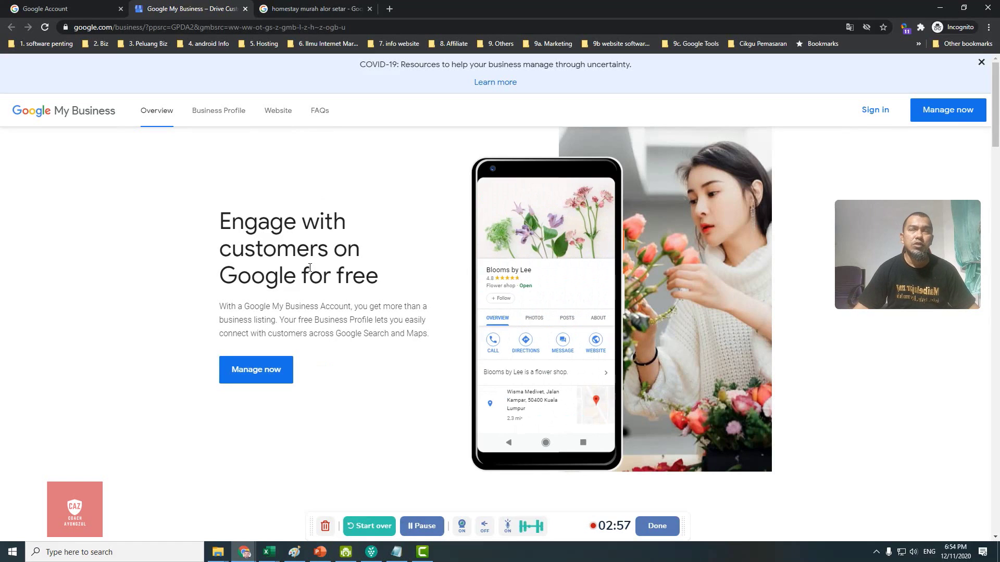
Step: Add a new business named 'Air Soya Pak Ali Alor Setar' and proceed to its category
{"action": "left_click", "coordinate": [255, 374]}
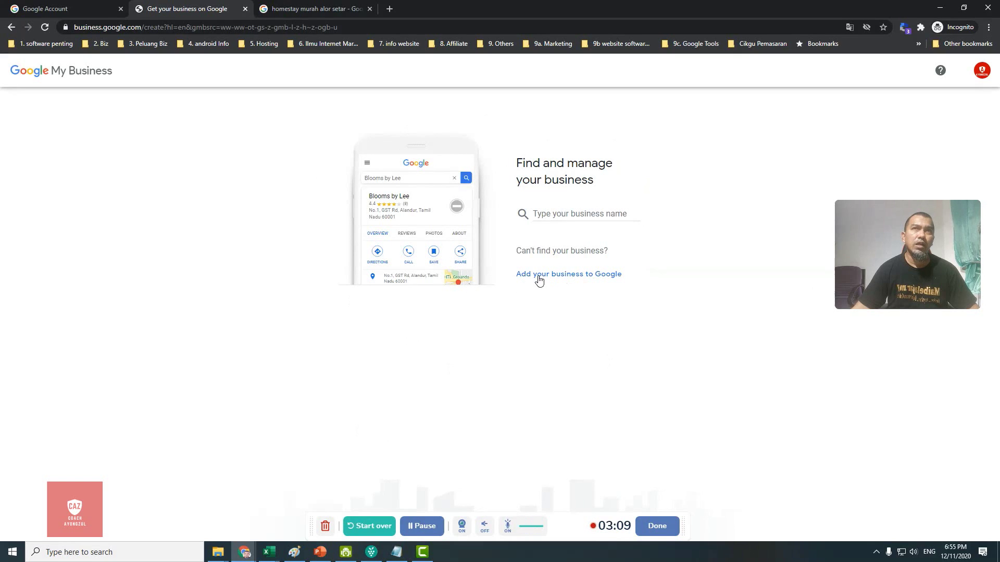
{"action": "left_click", "coordinate": [564, 281]}
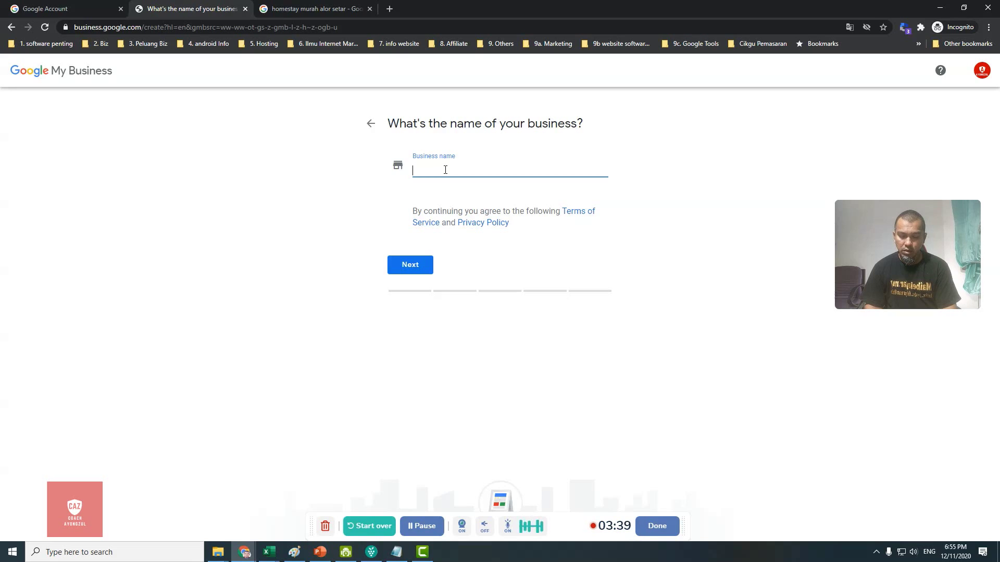
{"action": "type", "text": "Air"}
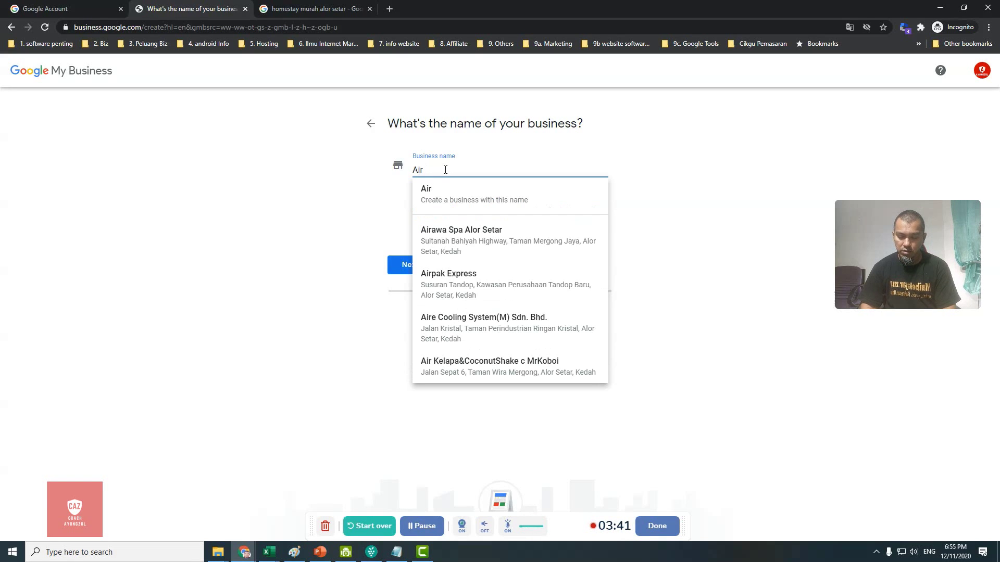
{"action": "type", "text": " Soya"}
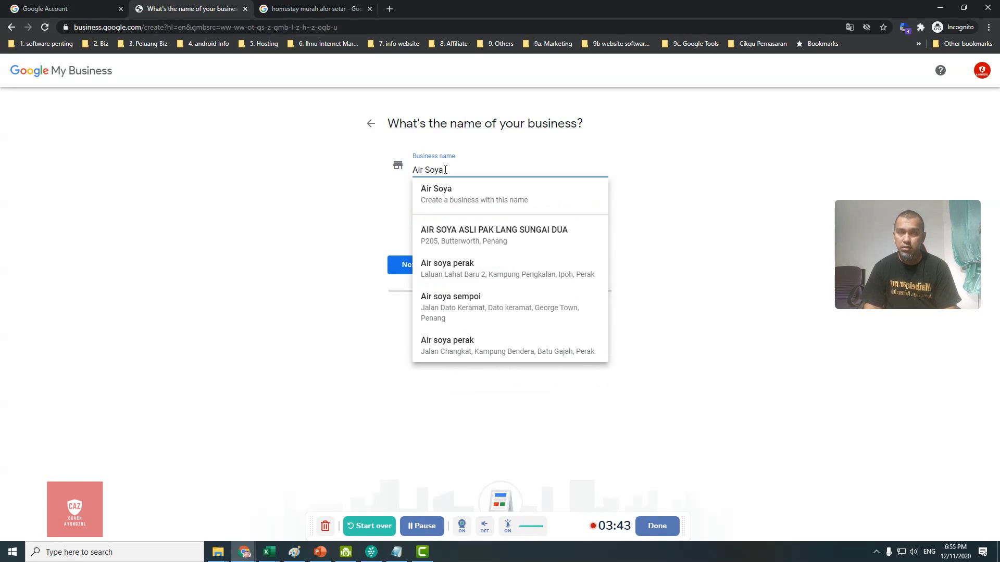
{"action": "type", "text": " Pak A"}
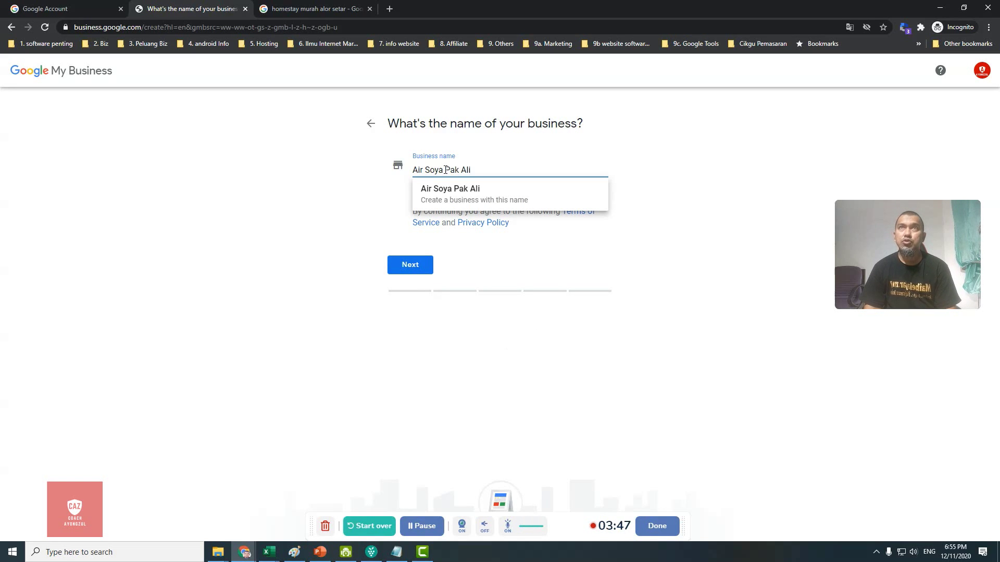
{"action": "type", "text": "li "}
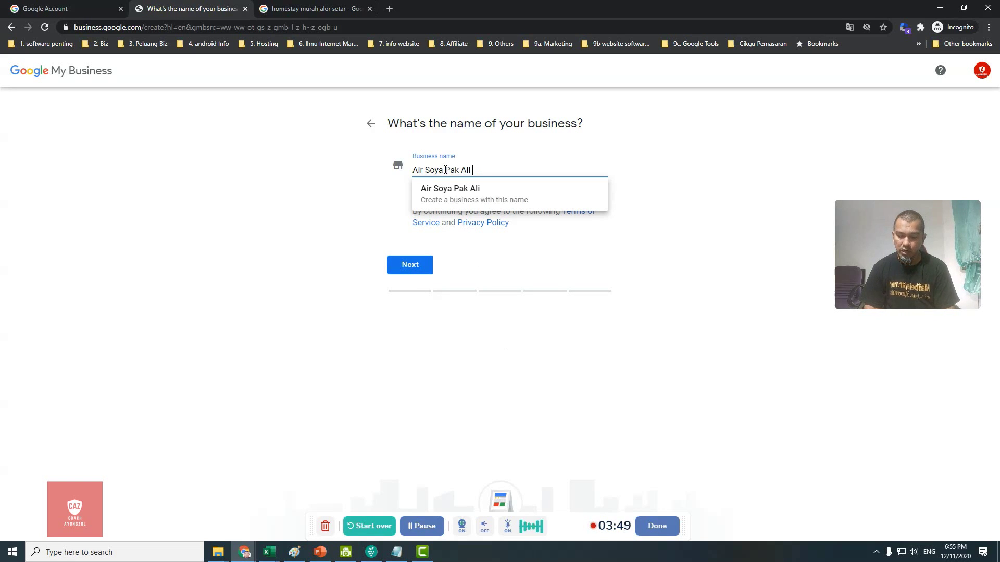
{"action": "type", "text": "Alor Setar"}
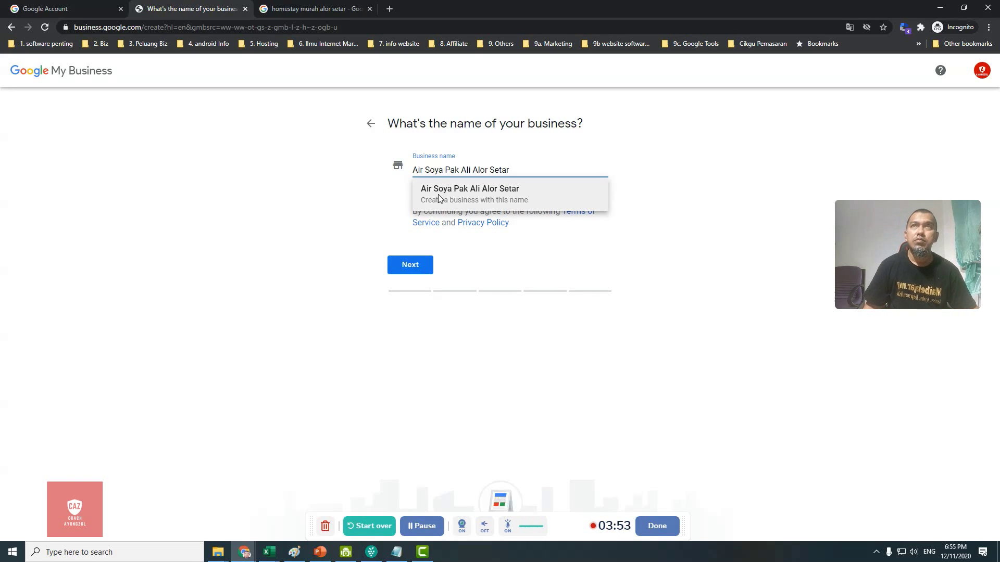
{"action": "left_click", "coordinate": [438, 193]}
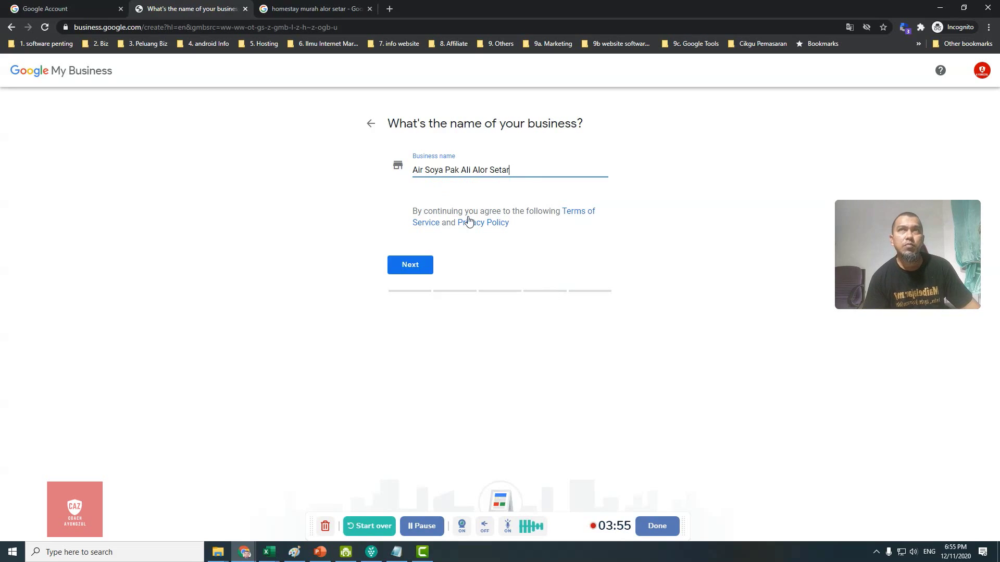
{"action": "left_click", "coordinate": [414, 269]}
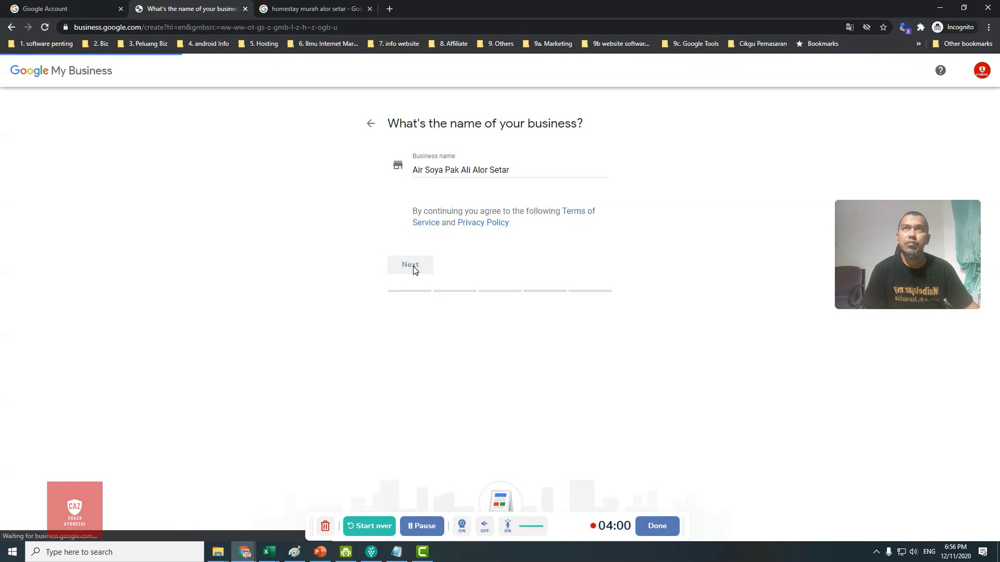
{"action": "left_click", "coordinate": [455, 218]}
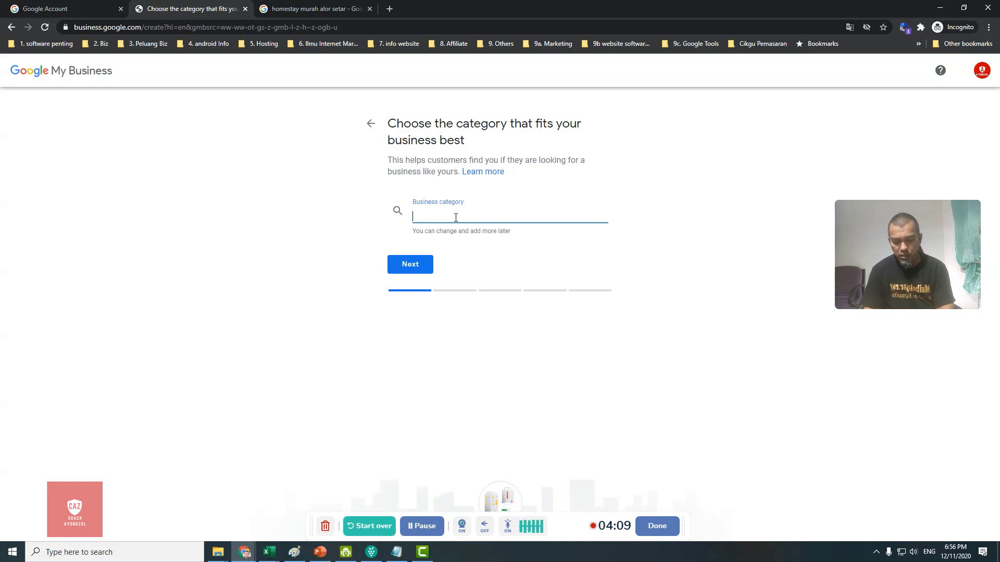
Step: Search categories for 'food', choose Food court as the business category and continue
{"action": "type", "text": "f"}
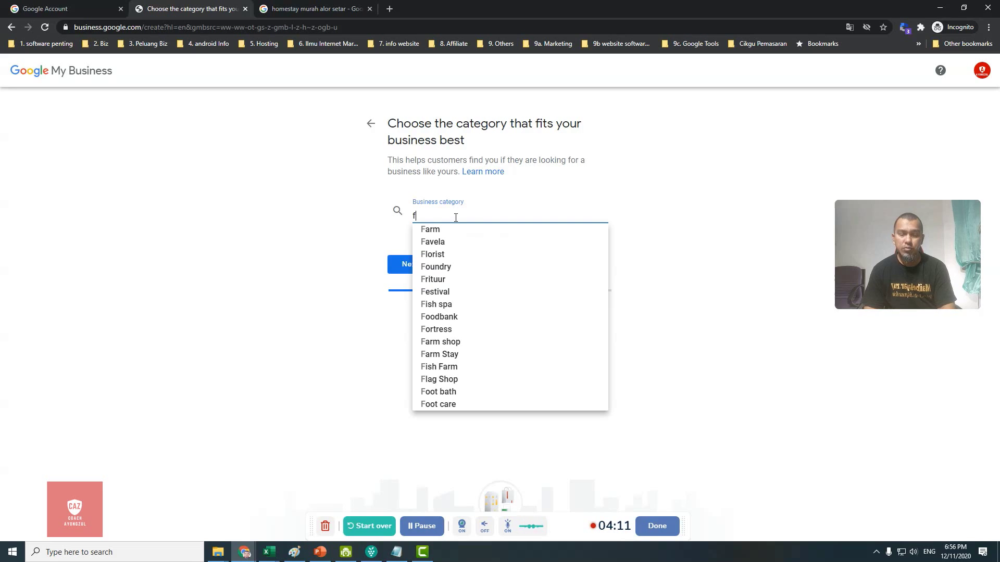
{"action": "key", "text": "BackSpace"}
{"action": "type", "text": "foo"}
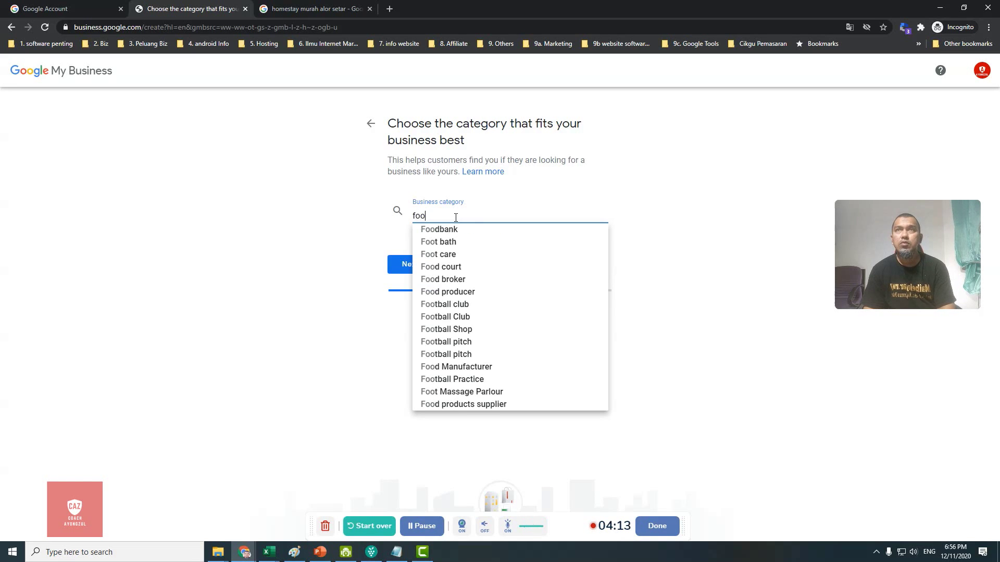
{"action": "type", "text": "d"}
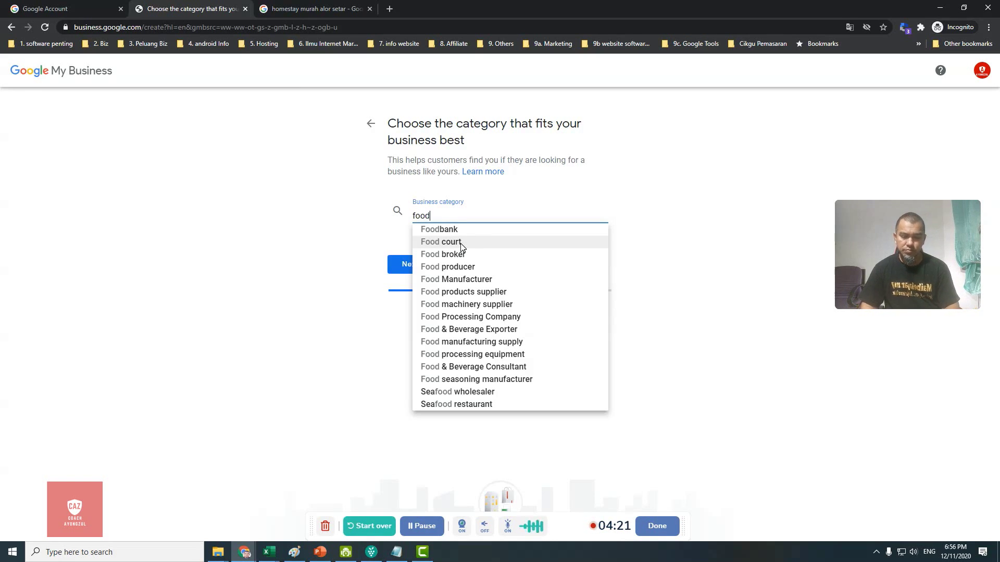
{"action": "scroll", "coordinate": [460, 244], "scroll_direction": "down", "scroll_amount": 1}
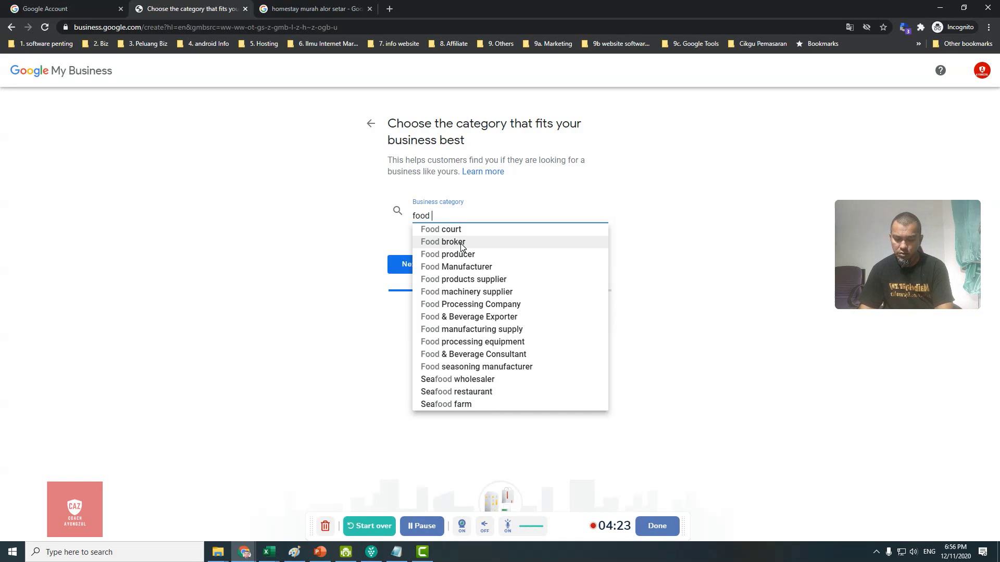
{"action": "type", "text": "%"}
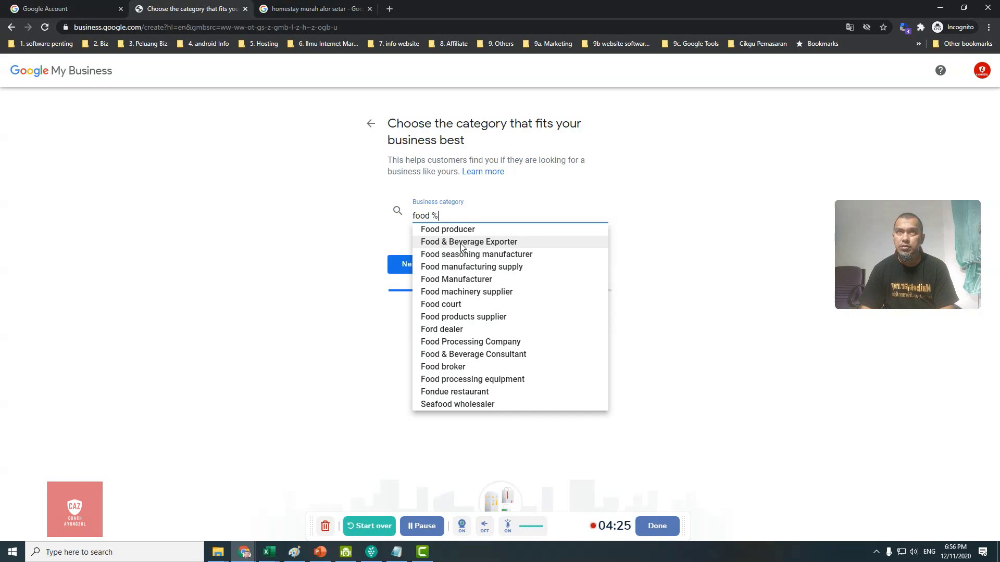
{"action": "type", "text": "d"}
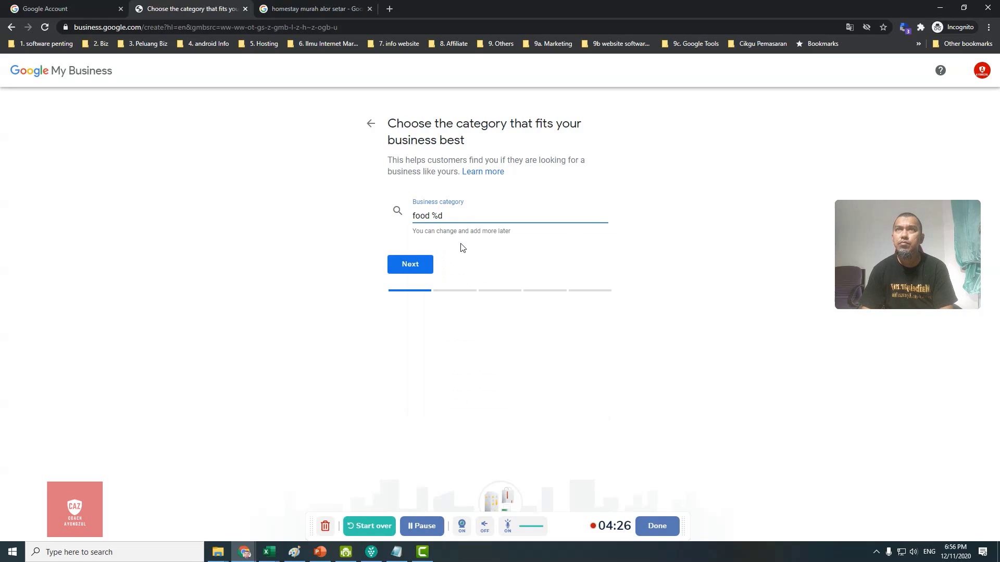
{"action": "key", "text": "BackSpace"}
{"action": "key", "text": "BackSpace"}
{"action": "key", "text": "BackSpace"}
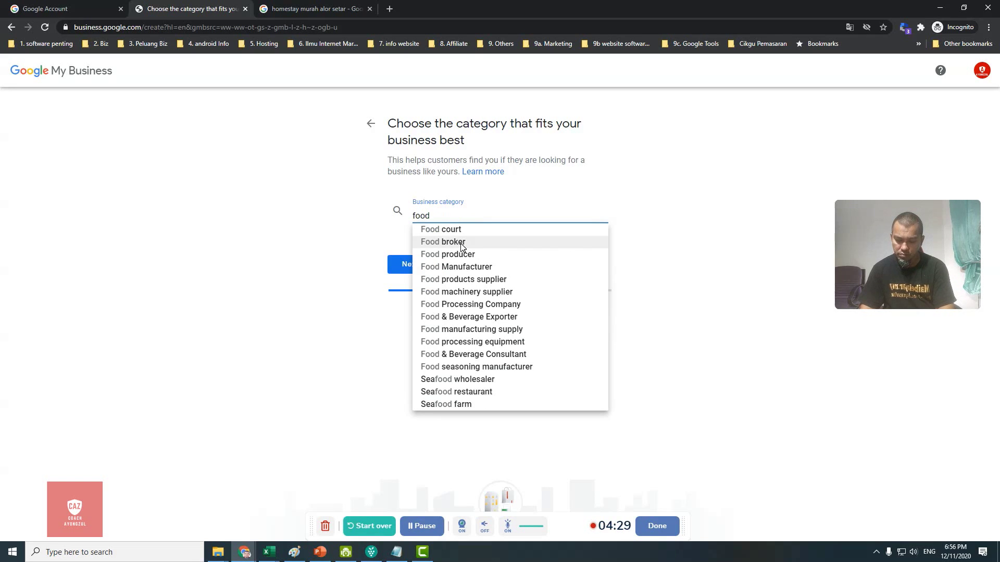
{"action": "type", "text": "& dri"}
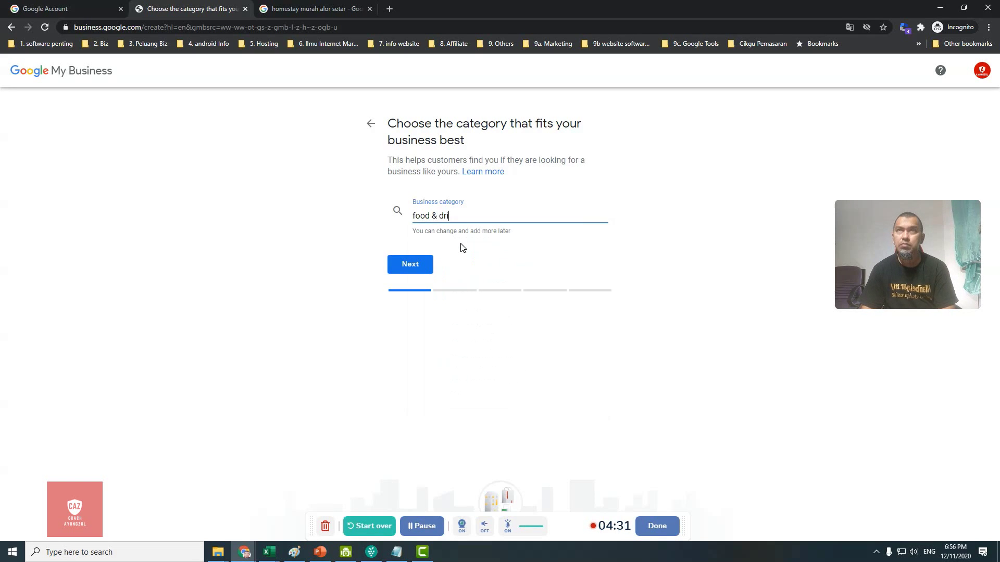
{"action": "key", "text": "BackSpace"}
{"action": "key", "text": "BackSpace"}
{"action": "key", "text": "BackSpace"}
{"action": "key", "text": "BackSpace"}
{"action": "key", "text": "BackSpace"}
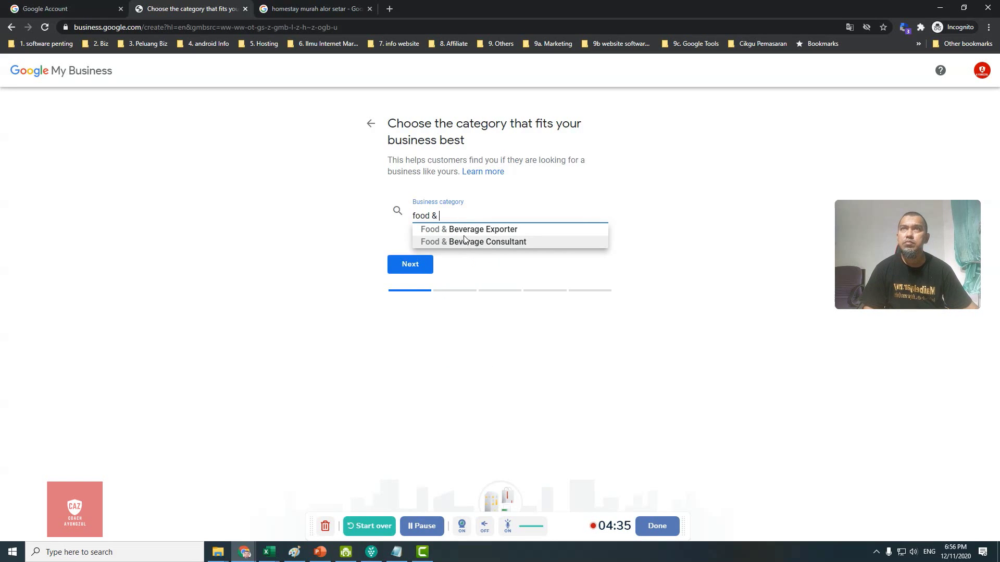
{"action": "key", "text": "BackSpace"}
{"action": "key", "text": "BackSpace"}
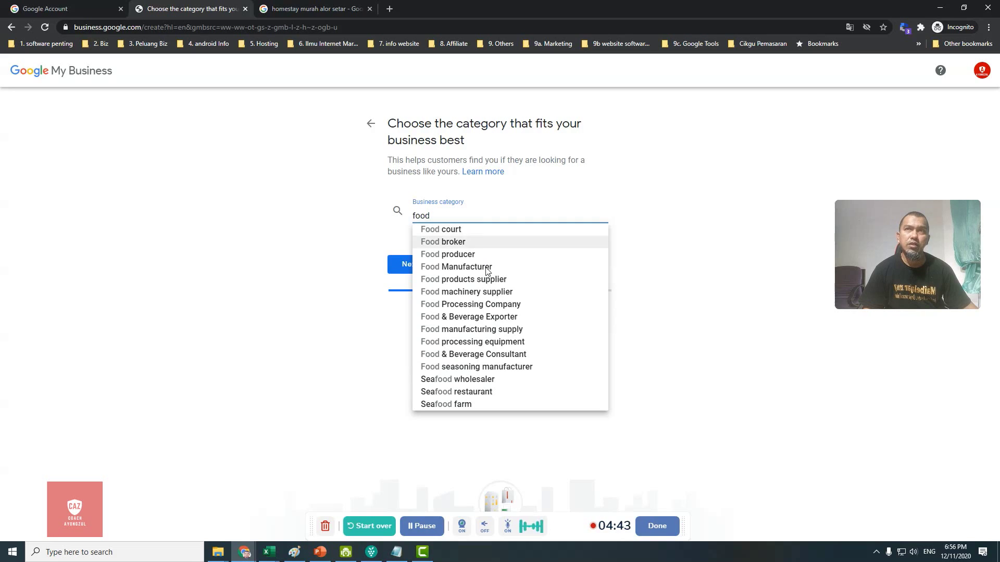
{"action": "left_click", "coordinate": [464, 230]}
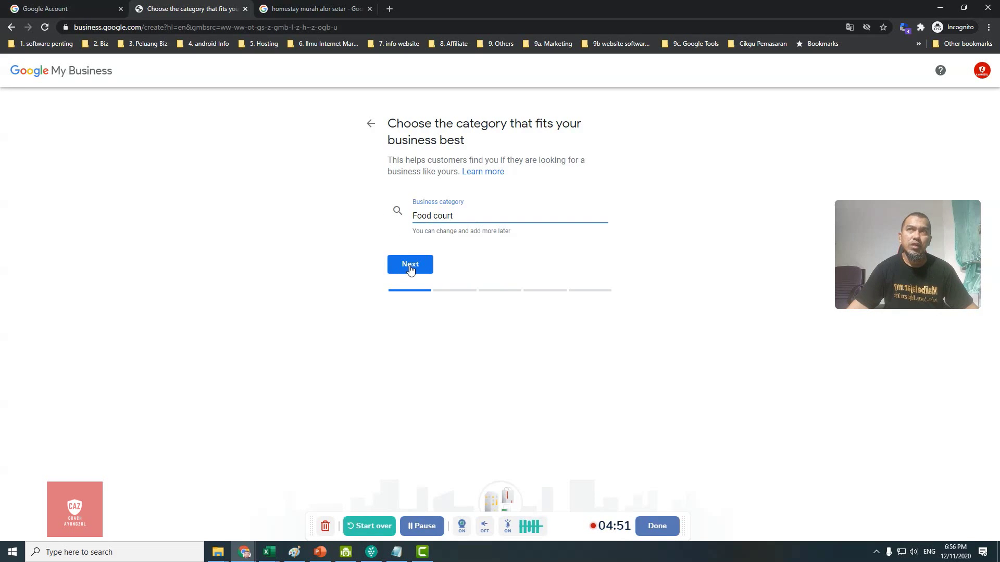
{"action": "left_click", "coordinate": [410, 267]}
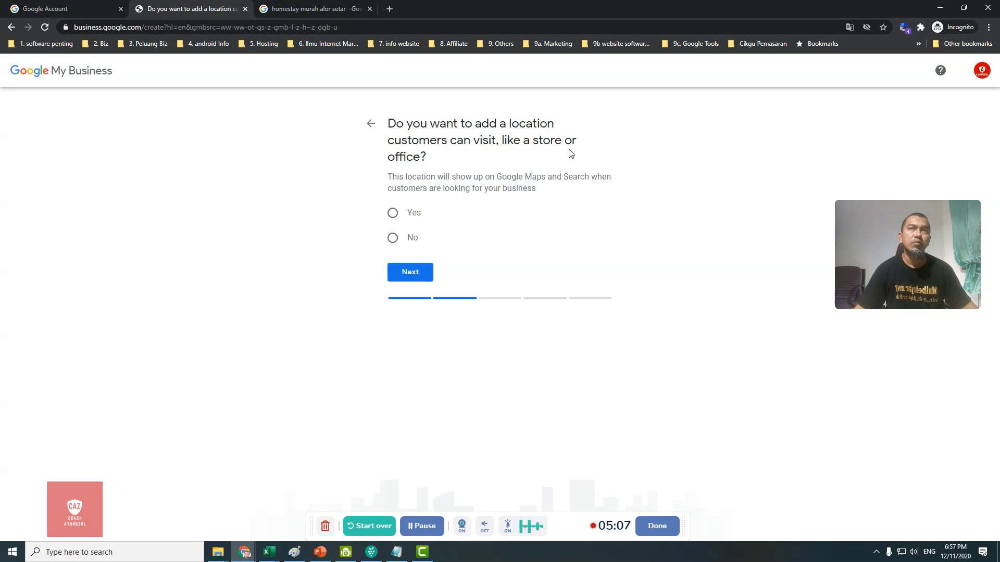
{"action": "left_click", "coordinate": [393, 212]}
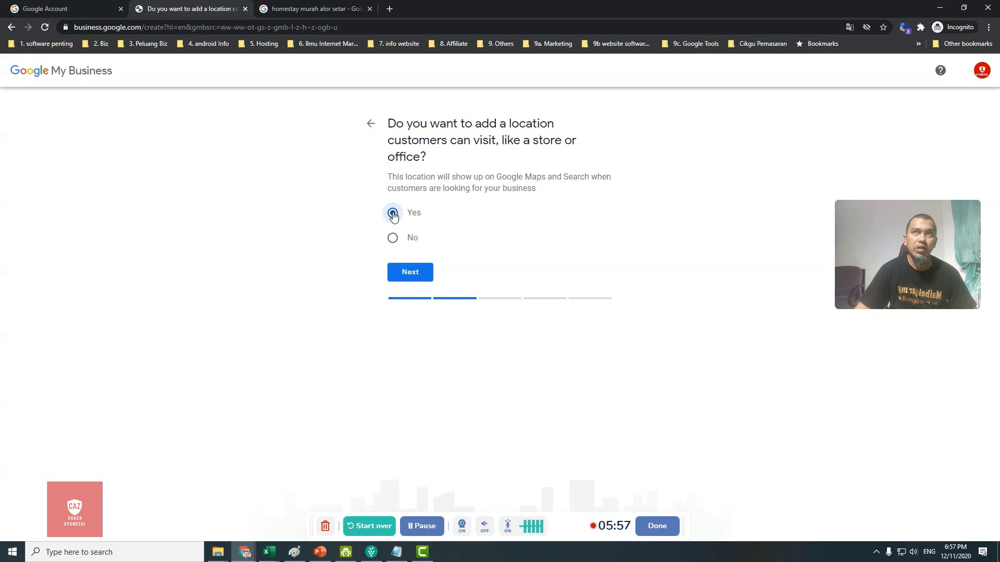
{"action": "left_click", "coordinate": [410, 274]}
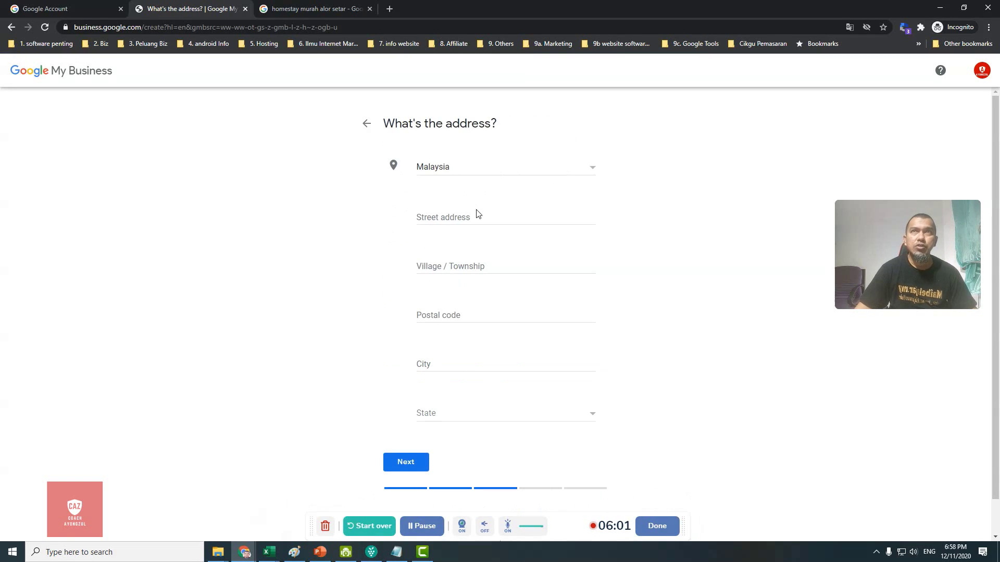
{"action": "left_click", "coordinate": [477, 216]}
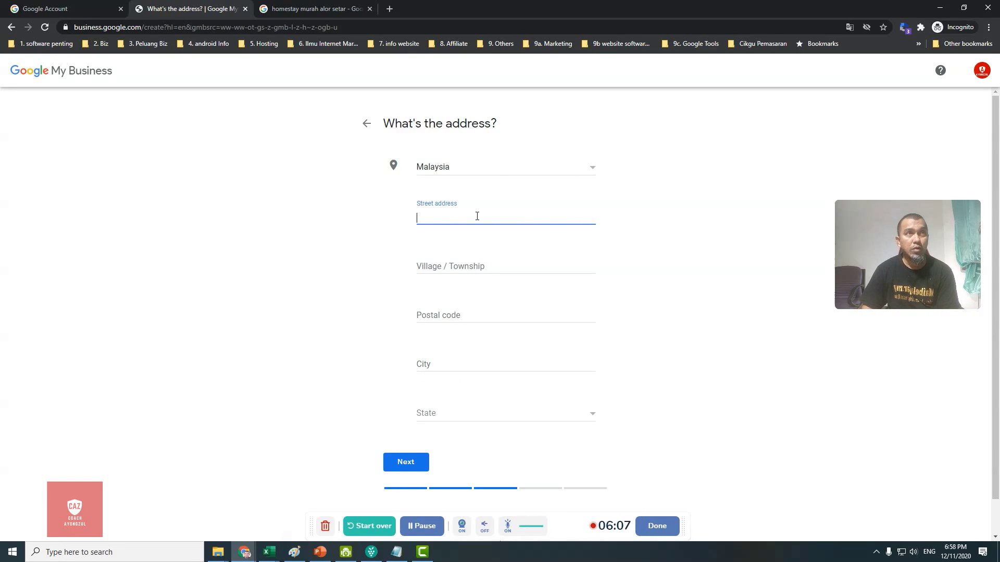
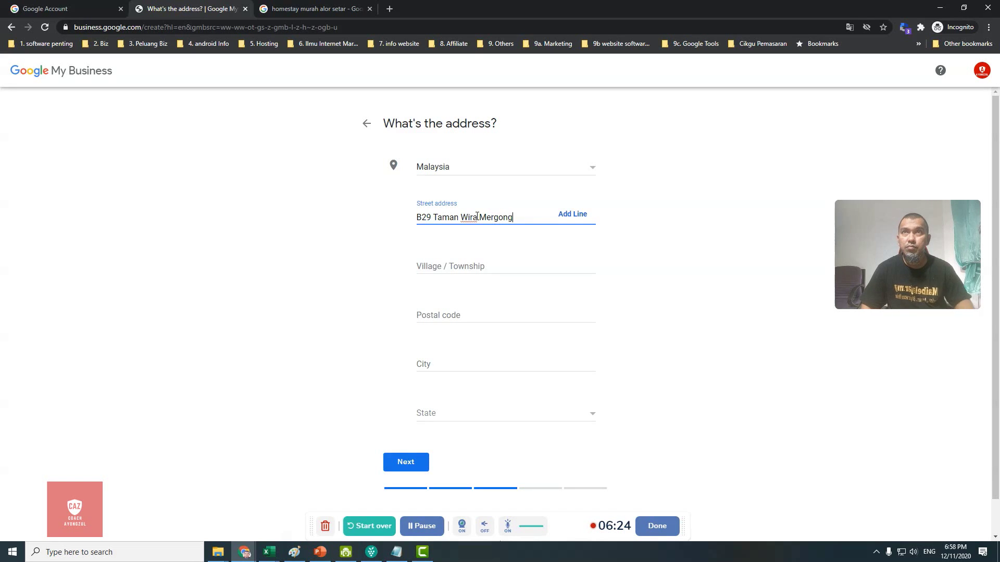
Step: Fill in postal code 05150, city Alor Setar and state Kedah, then submit the address
{"action": "left_click", "coordinate": [453, 319]}
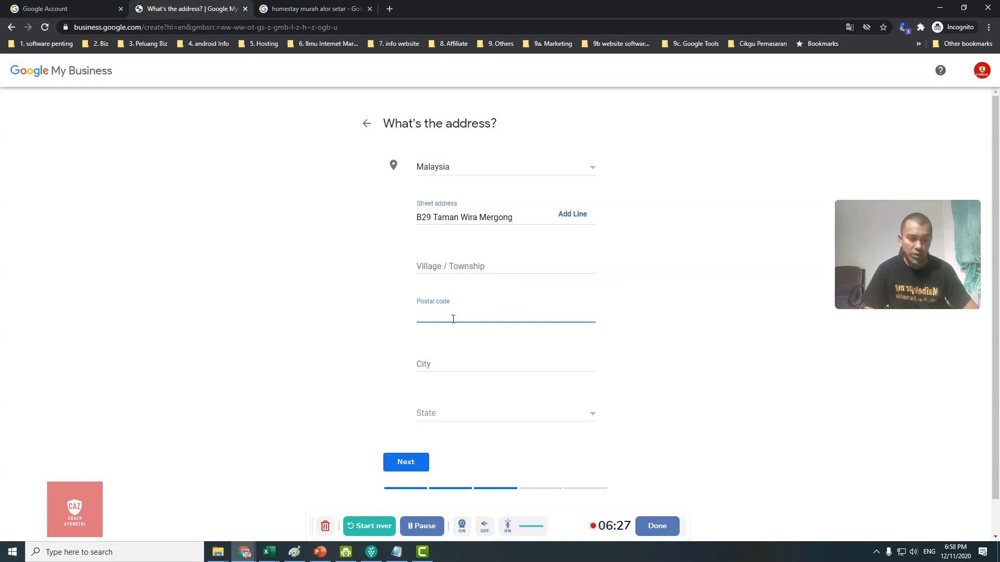
{"action": "type", "text": "05150"}
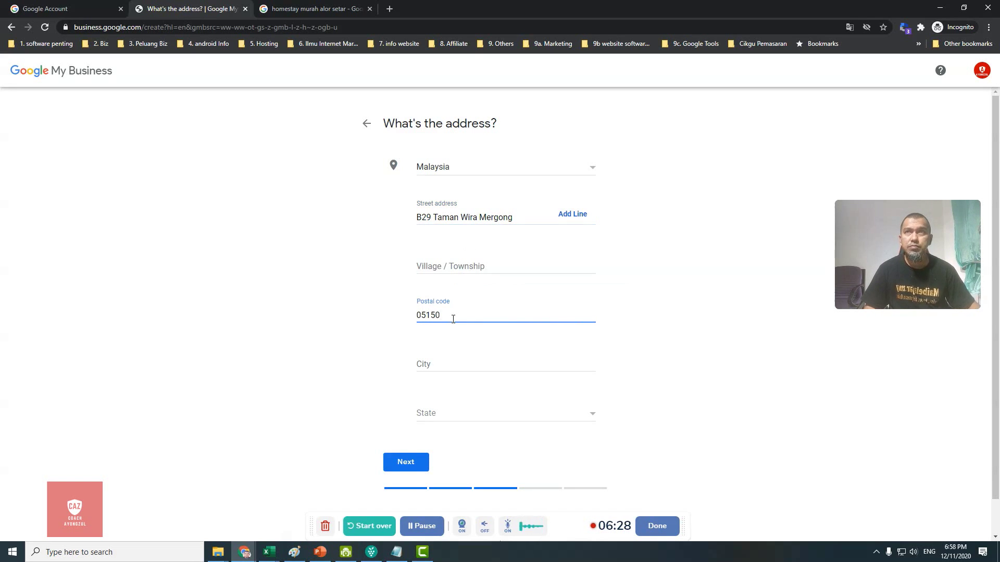
{"action": "left_click", "coordinate": [457, 362]}
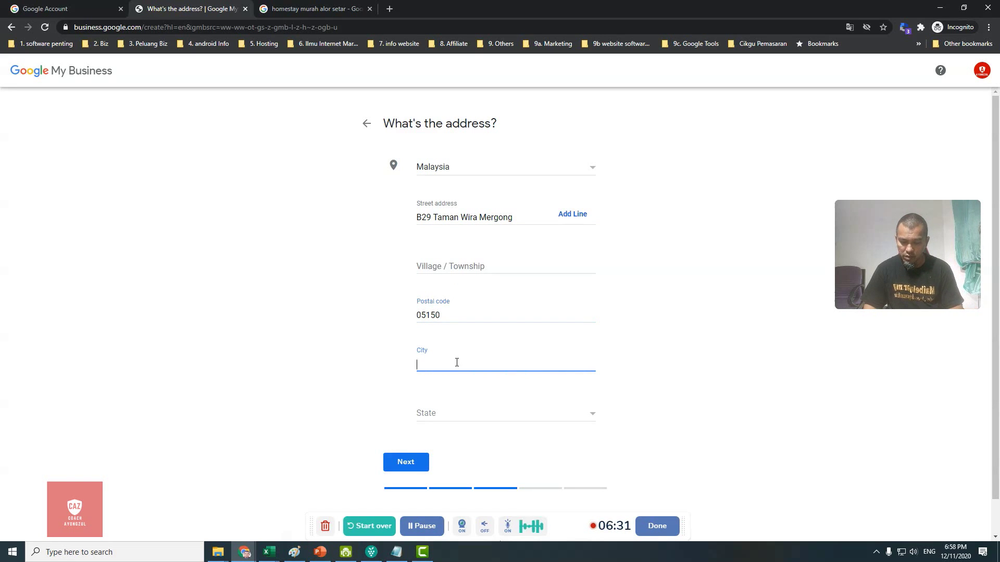
{"action": "type", "text": "Alor Setar"}
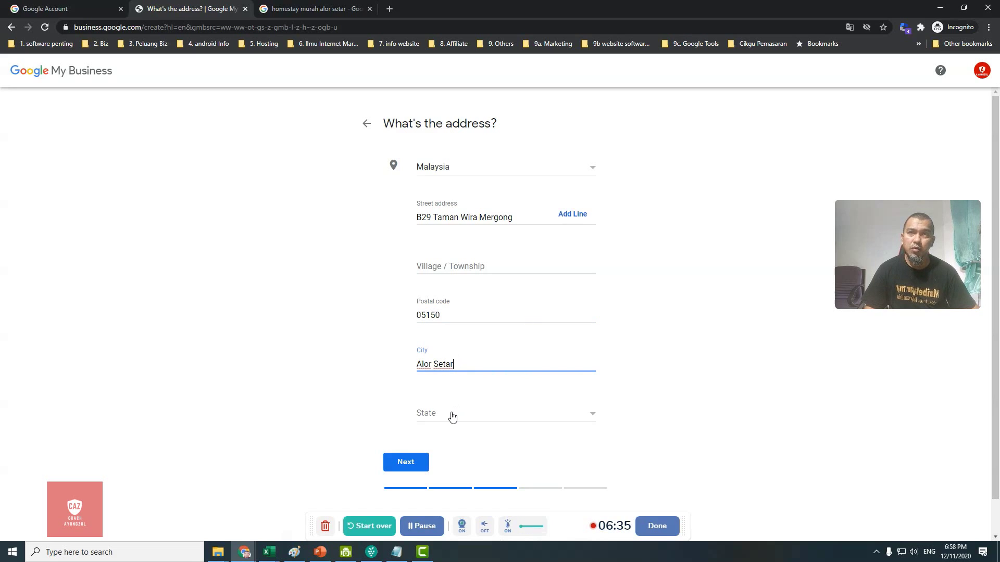
{"action": "left_click", "coordinate": [448, 415]}
{"action": "left_click", "coordinate": [433, 468]}
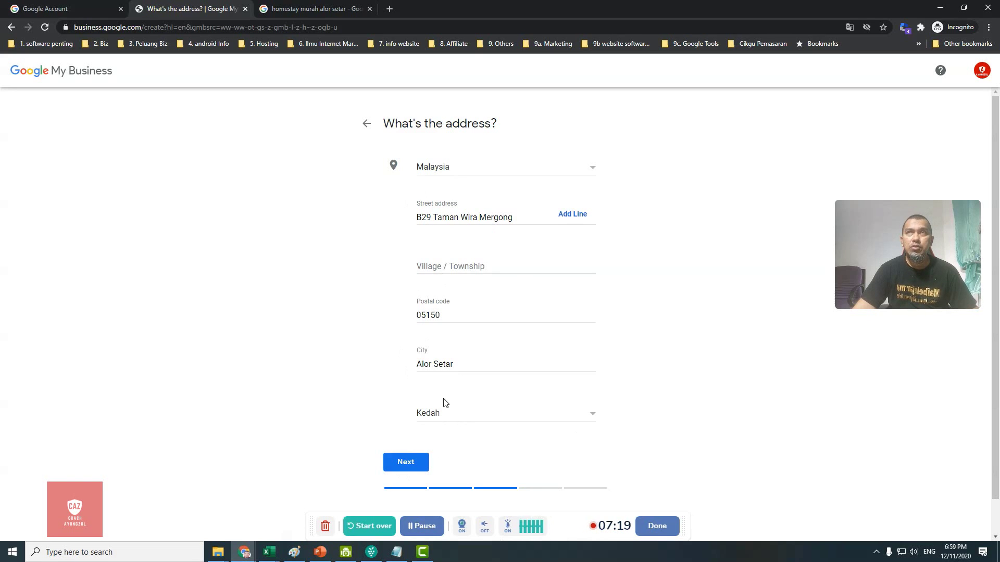
{"action": "left_click", "coordinate": [404, 469]}
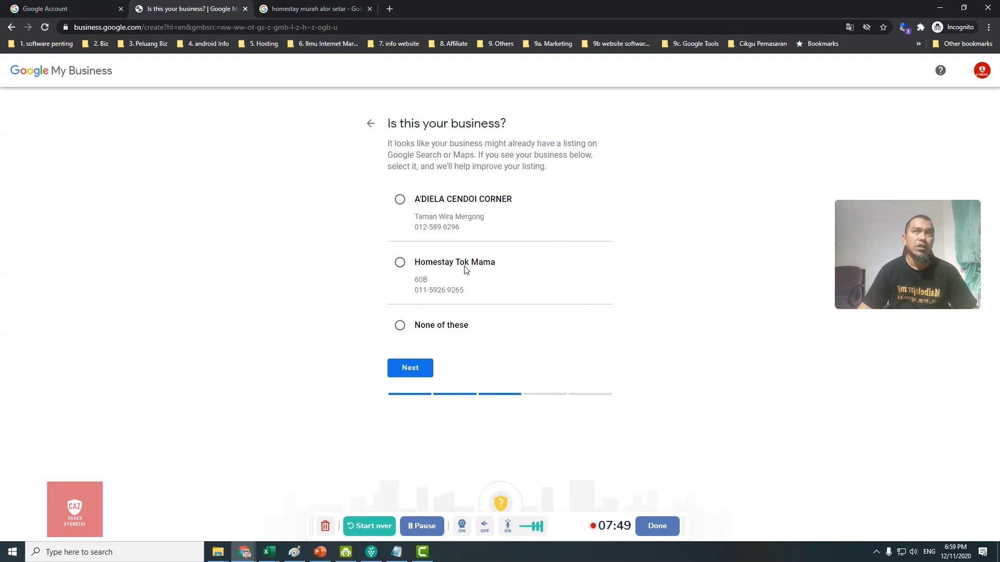
Step: Choose 'None of these' for the suggested matching listings and continue
{"action": "left_click", "coordinate": [401, 326]}
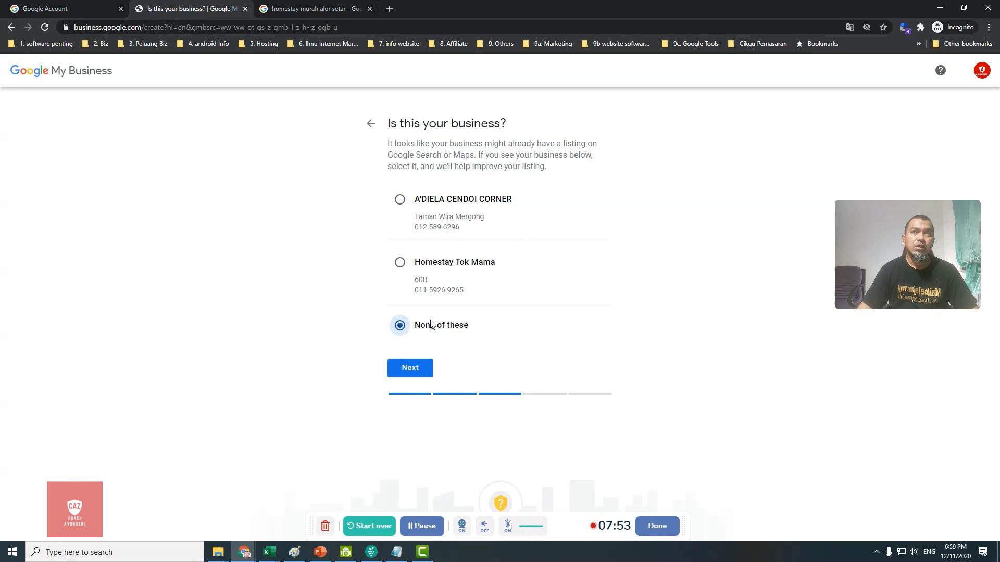
{"action": "left_click", "coordinate": [407, 368]}
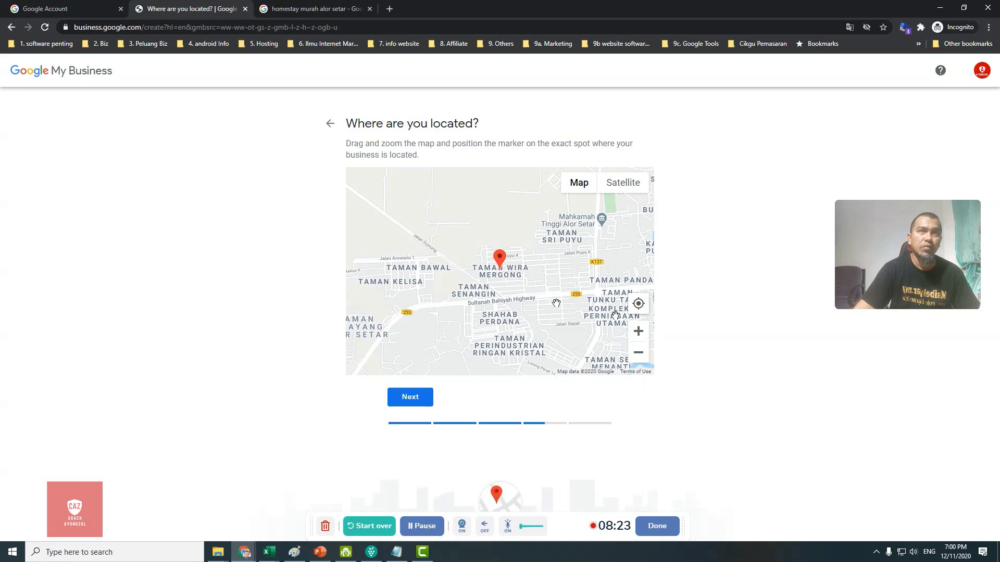
Step: Zoom the map in twice to check the marker near Jalan Puyu, Alor Setar
{"action": "left_click", "coordinate": [639, 335]}
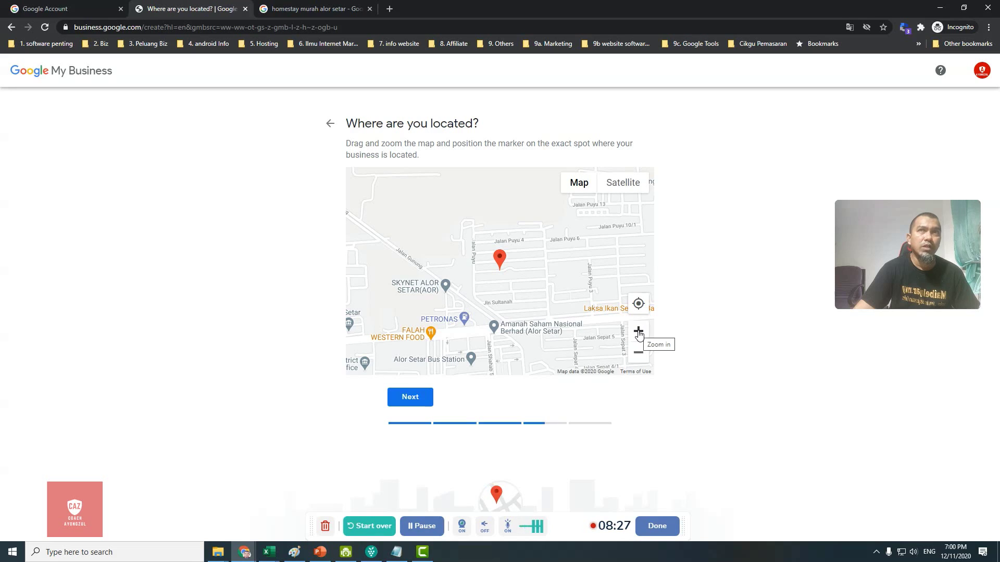
{"action": "left_click", "coordinate": [638, 334]}
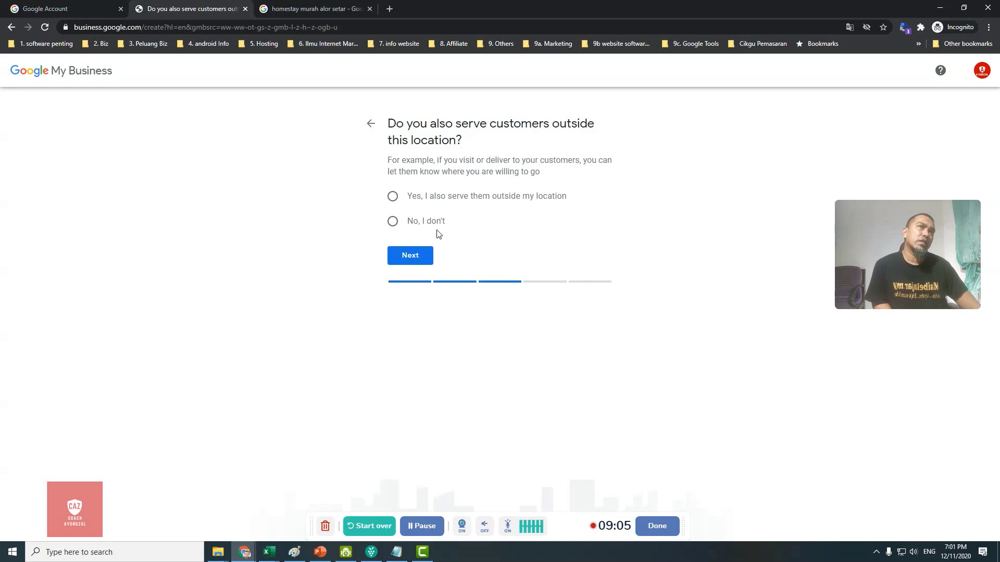
Step: Answer Yes to serving customers outside the location and begin adding service areas
{"action": "left_click", "coordinate": [393, 198]}
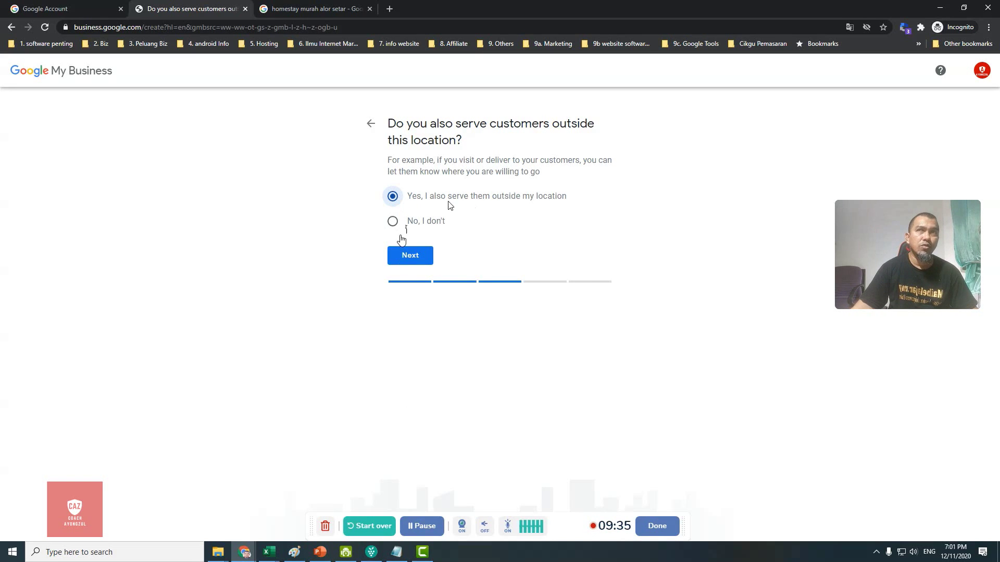
{"action": "left_click", "coordinate": [408, 258]}
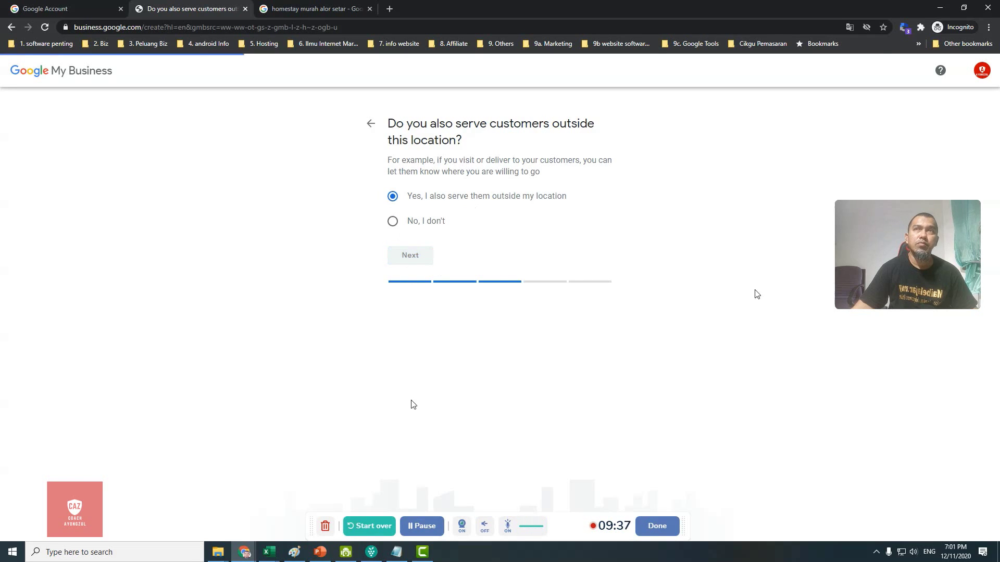
{"action": "left_click", "coordinate": [455, 199]}
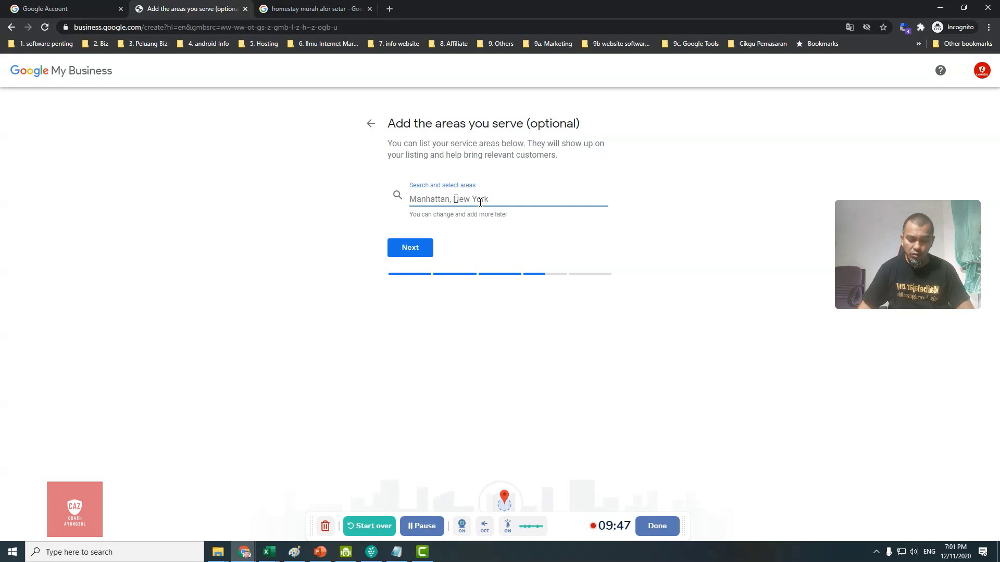
Step: Add Anak Bukit, Alor Setar and Kuala Kedah as service areas and submit them
{"action": "type", "text": "anak"}
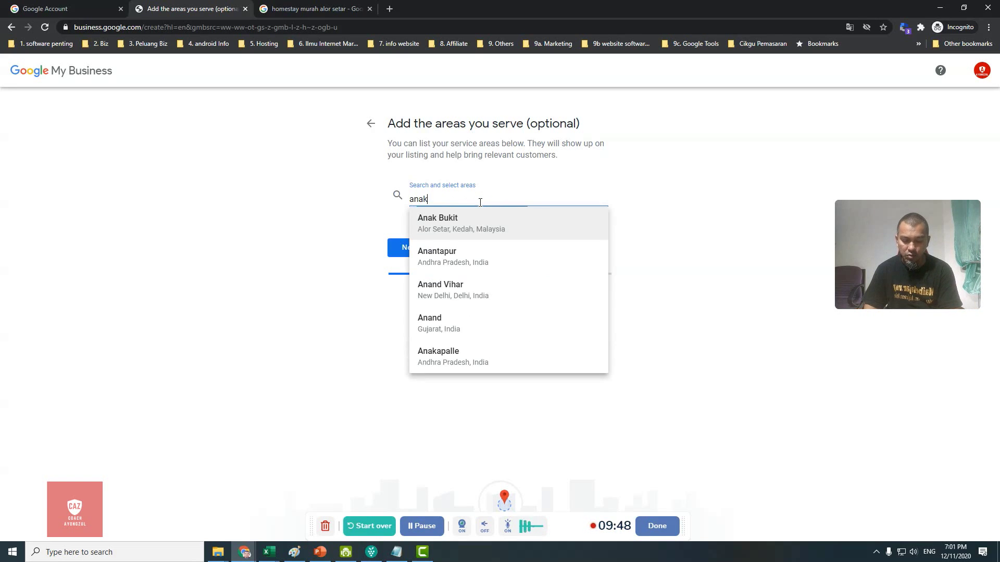
{"action": "type", "text": " bukit"}
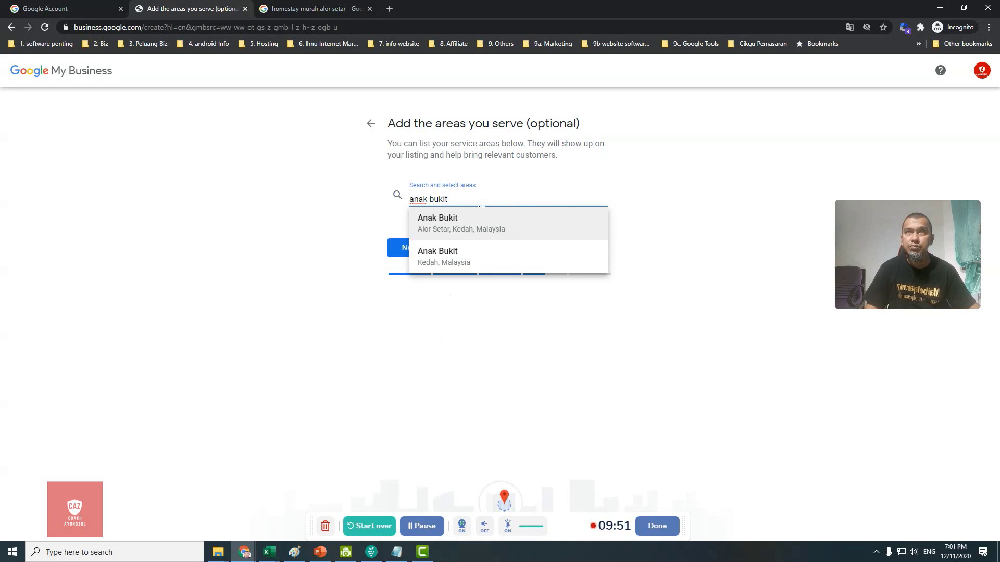
{"action": "left_click", "coordinate": [473, 223]}
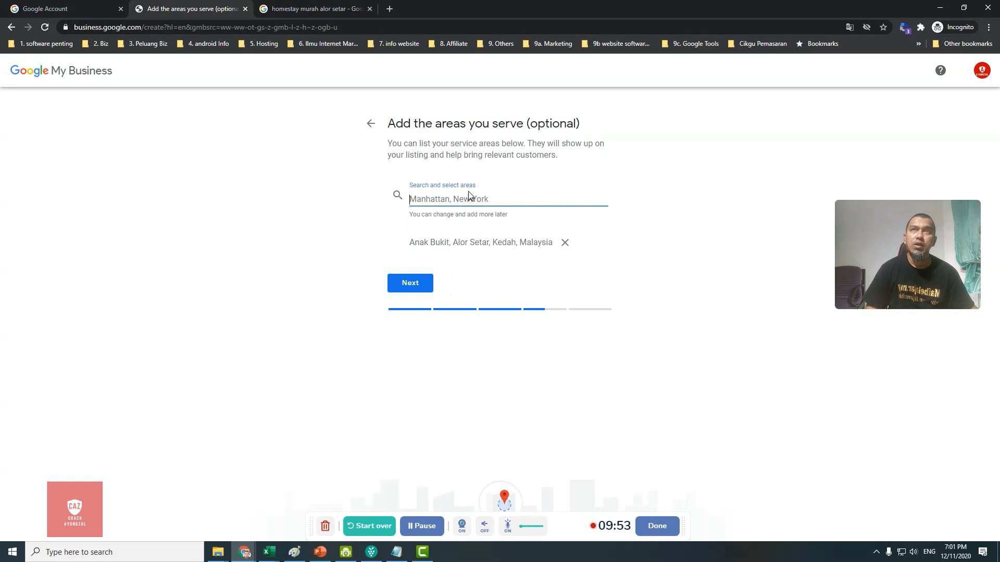
{"action": "type", "text": "k"}
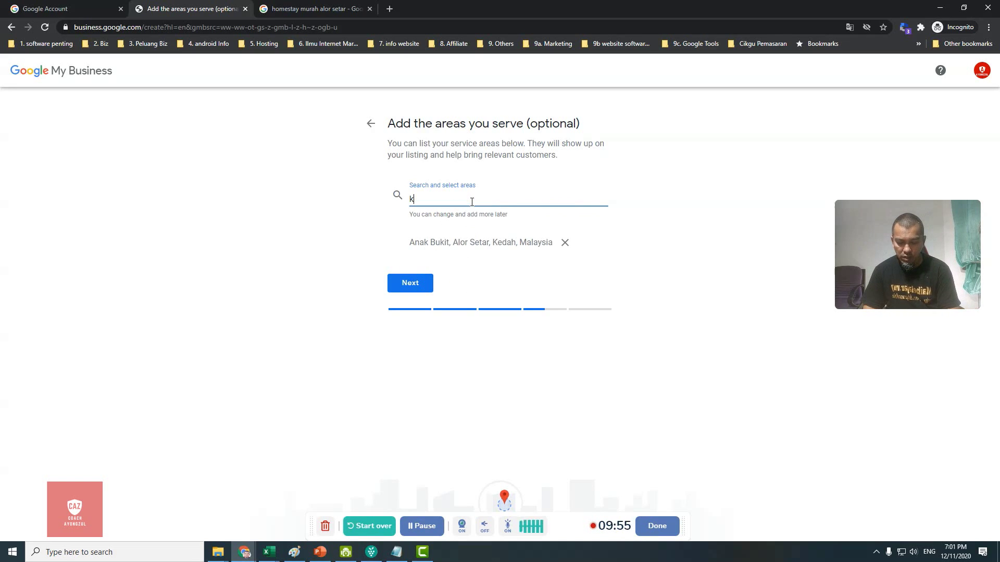
{"action": "type", "text": "uala keda"}
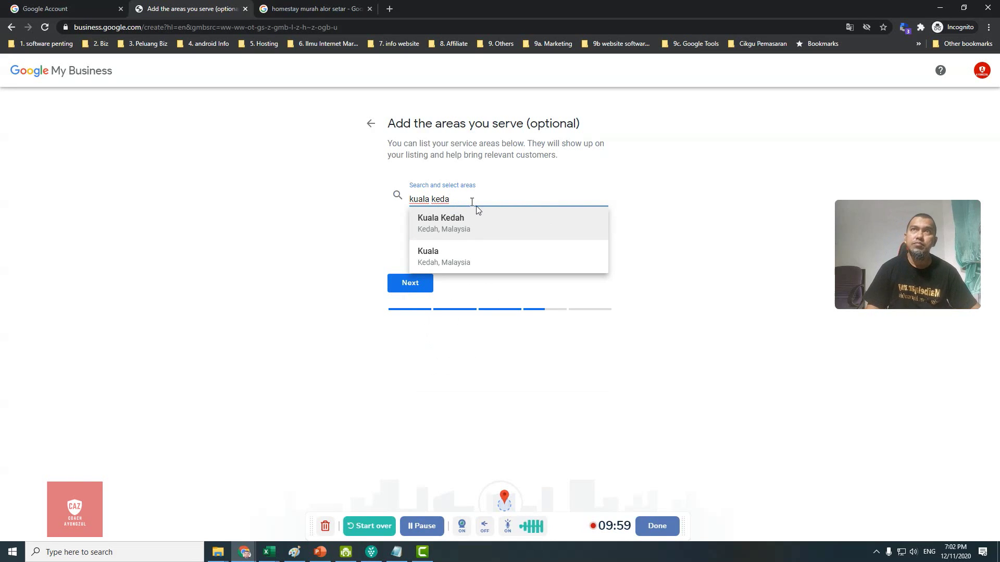
{"action": "left_click", "coordinate": [478, 214]}
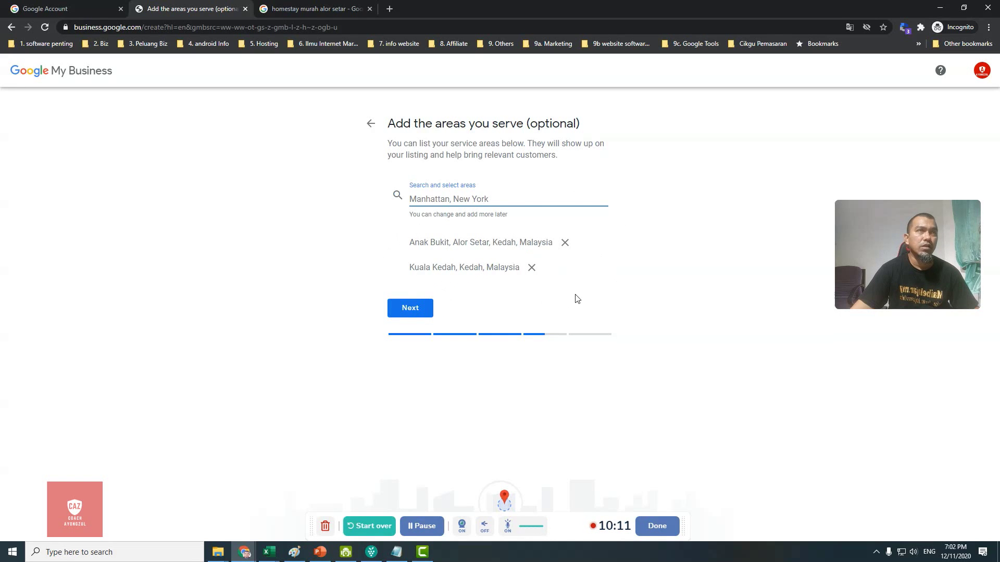
{"action": "left_click", "coordinate": [409, 311]}
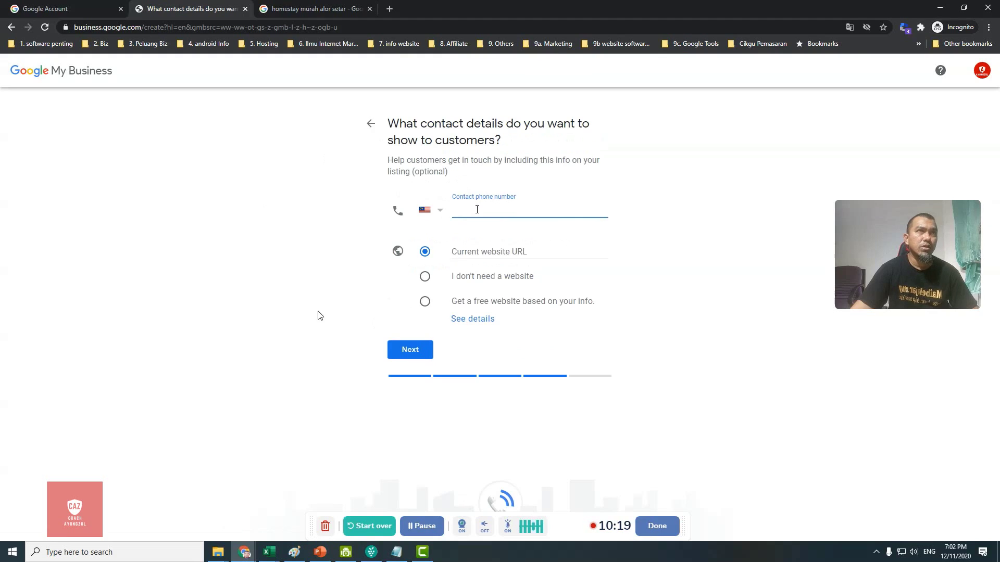
{"action": "type", "text": "01234"}
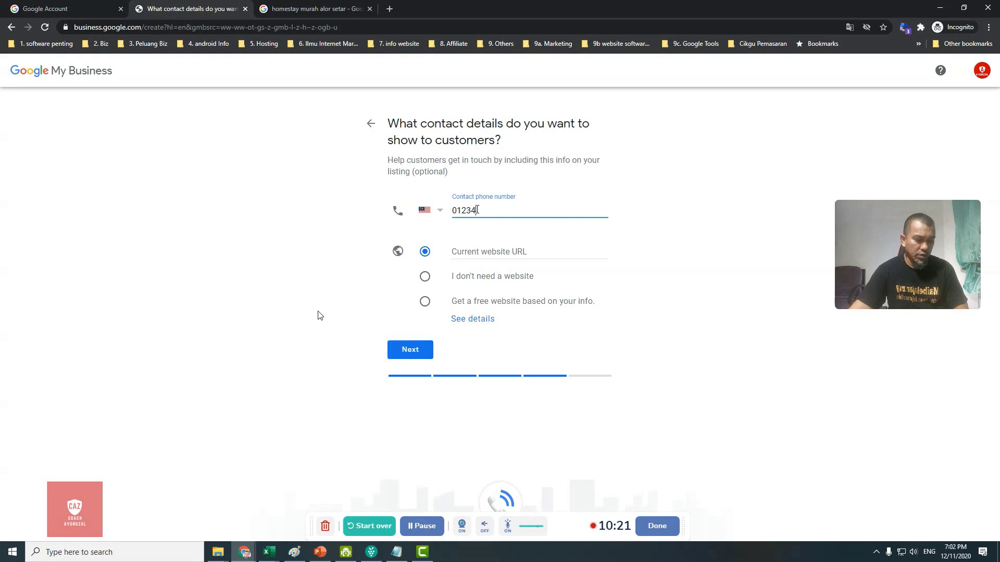
{"action": "type", "text": "56789"}
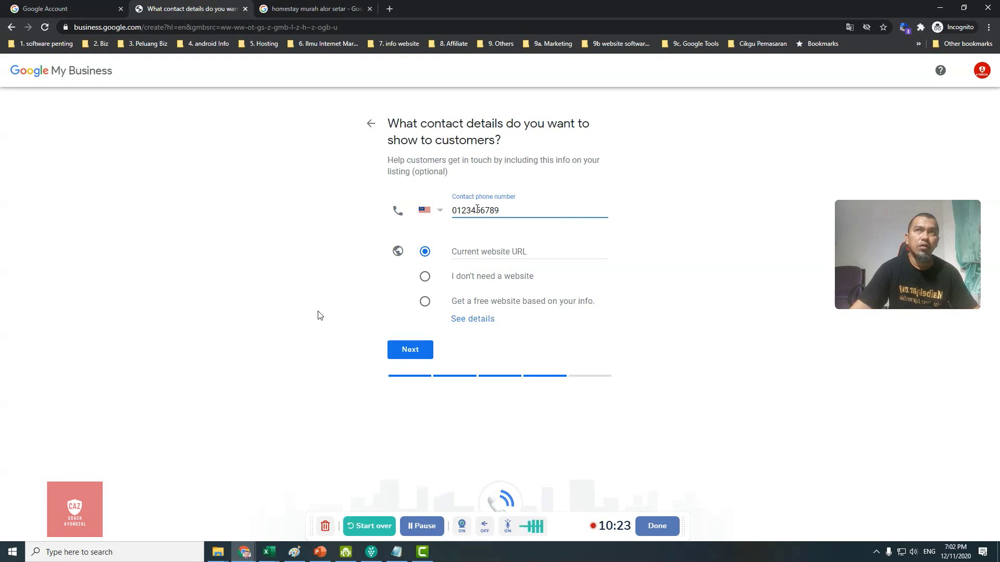
{"action": "left_click", "coordinate": [490, 253]}
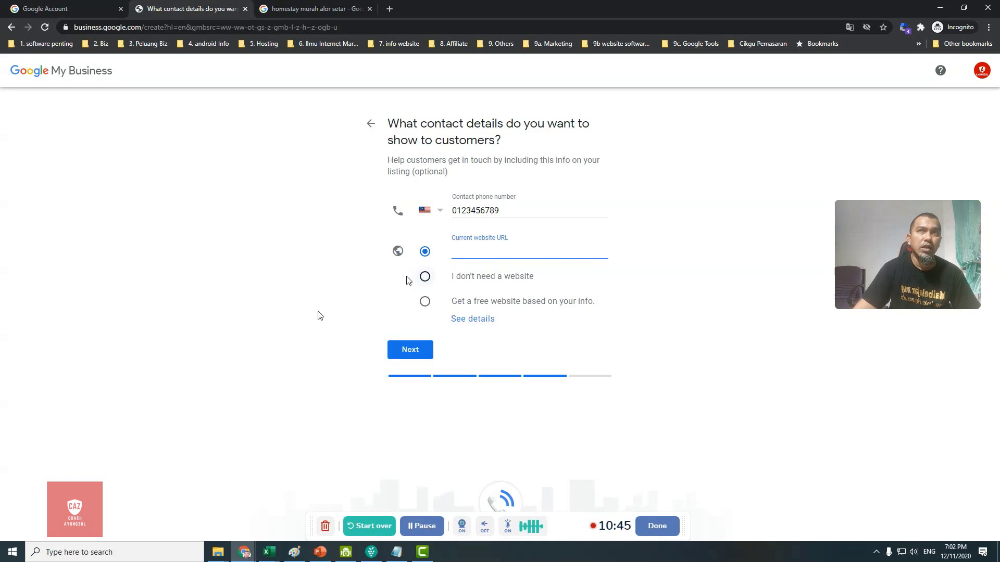
{"action": "left_click", "coordinate": [425, 281]}
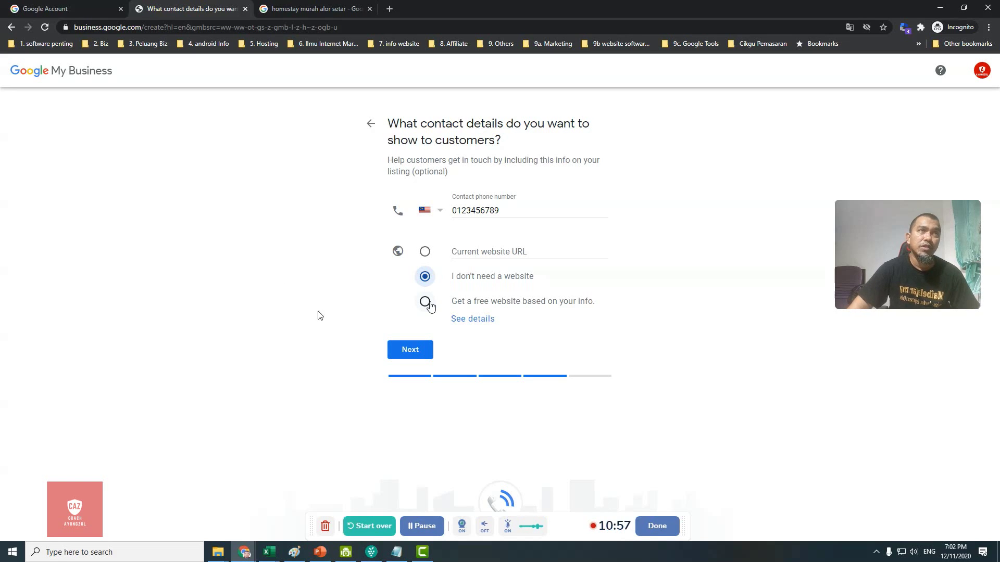
{"action": "left_click", "coordinate": [425, 253]}
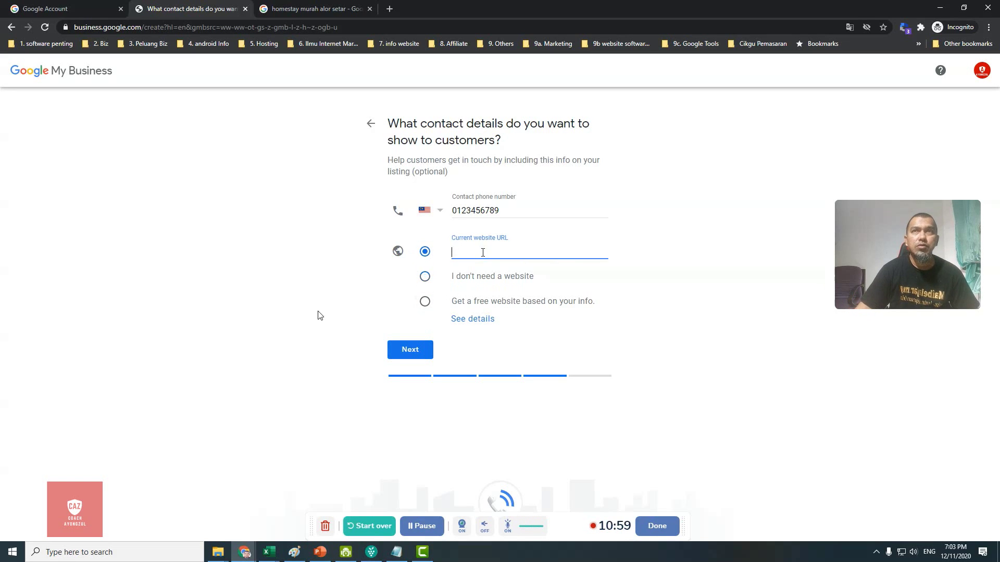
{"action": "type", "text": "htt"}
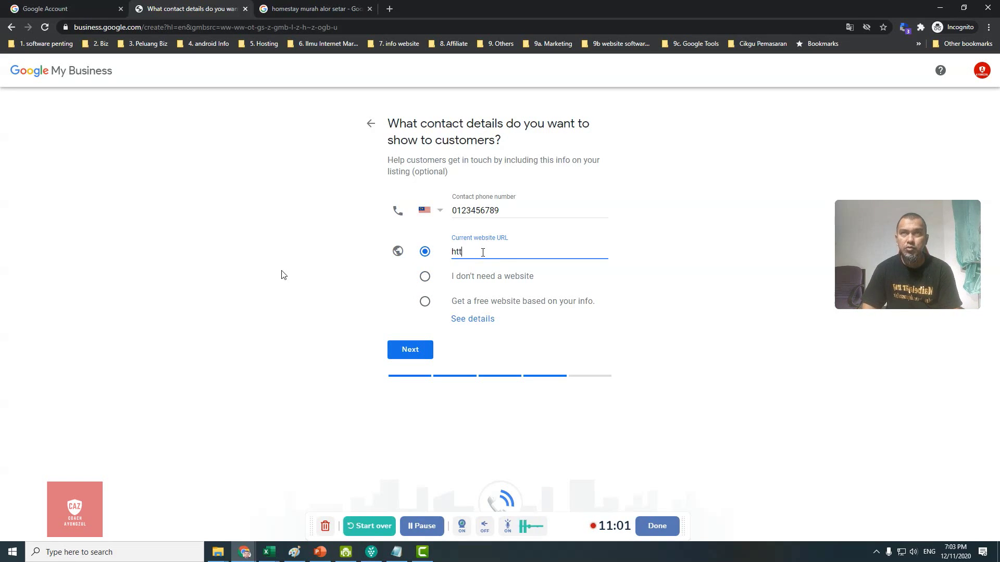
{"action": "type", "text": "ps:/"}
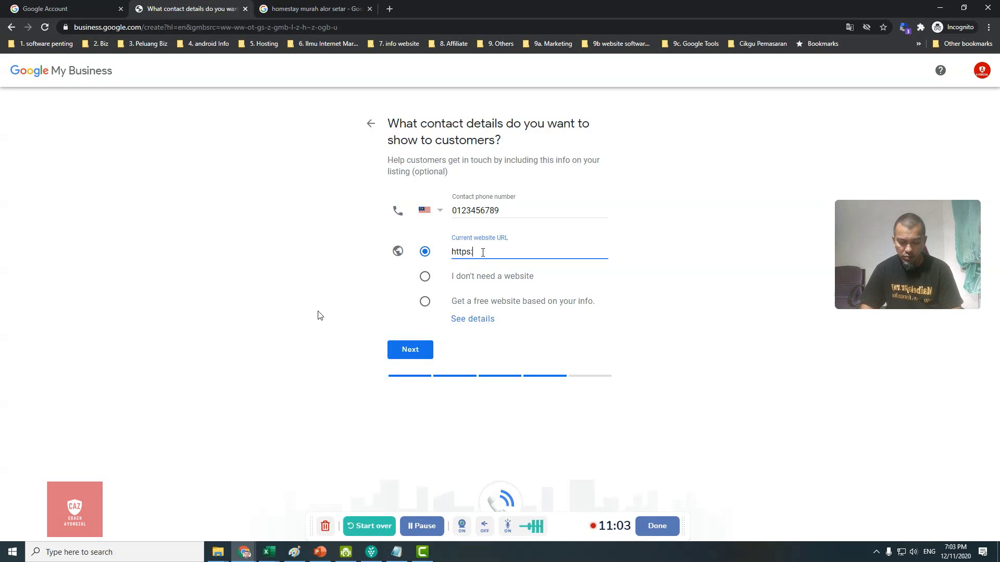
{"action": "type", "text": "/"}
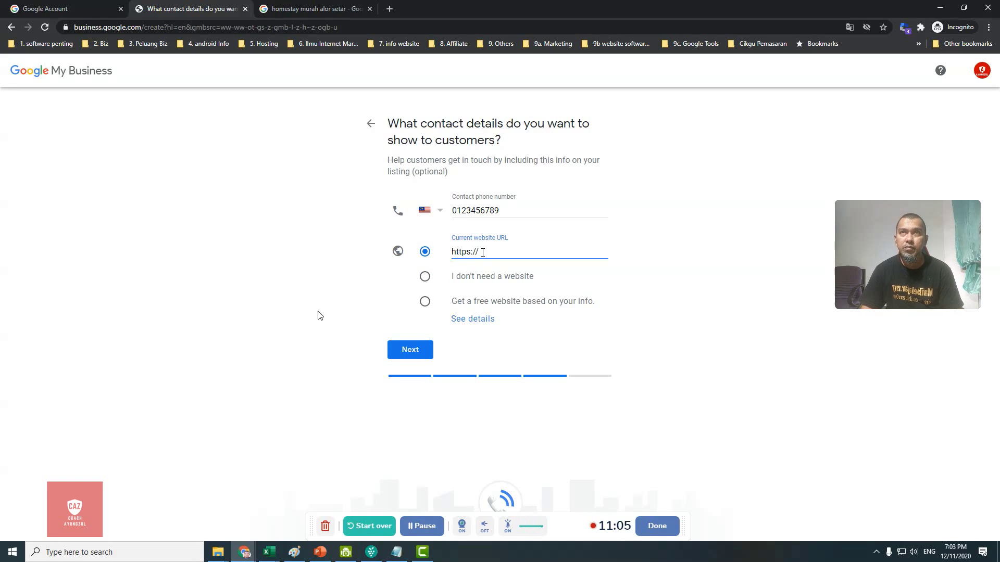
{"action": "type", "text": "trai"}
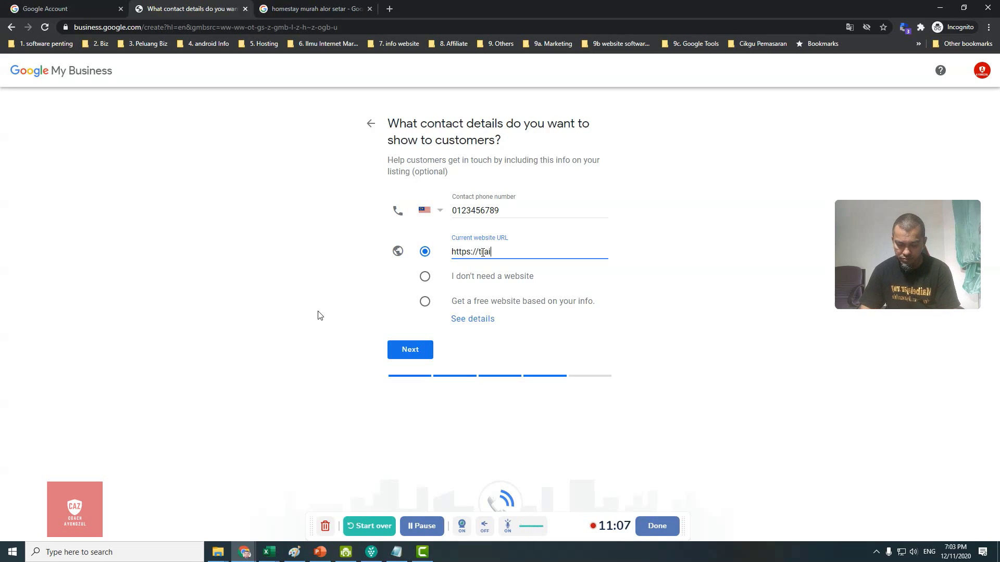
{"action": "type", "text": "ner007"}
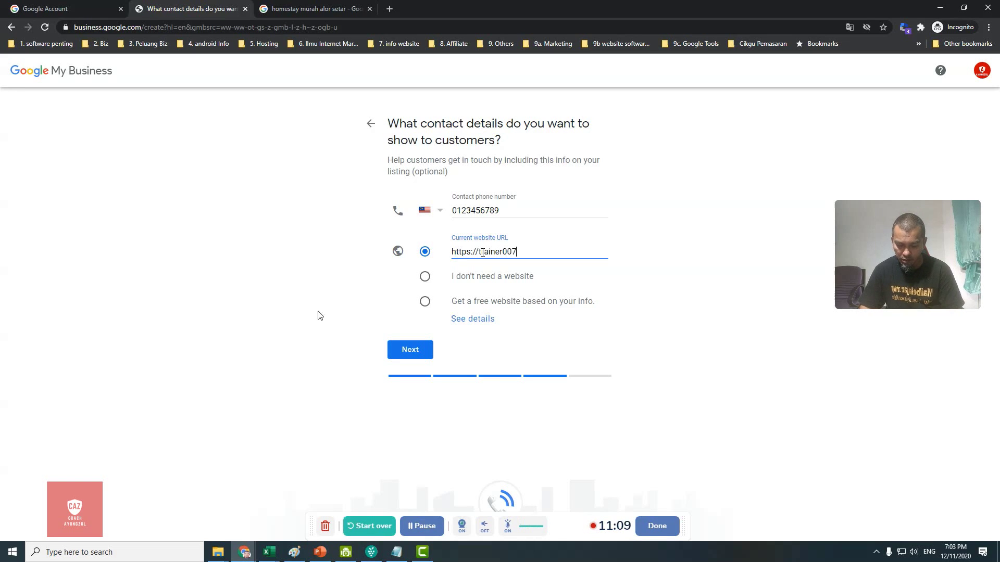
{"action": "type", "text": ".my"}
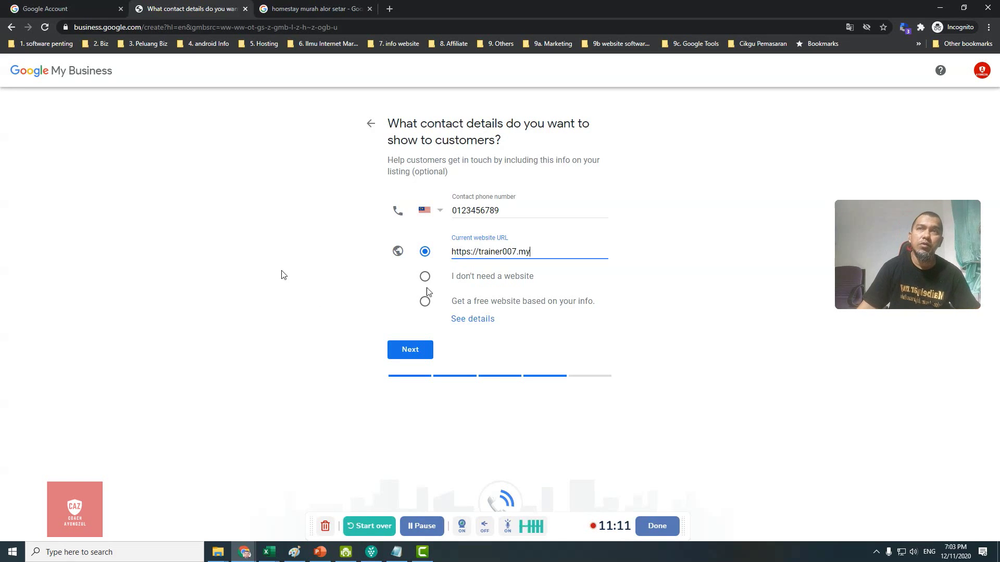
{"action": "left_click", "coordinate": [320, 315]}
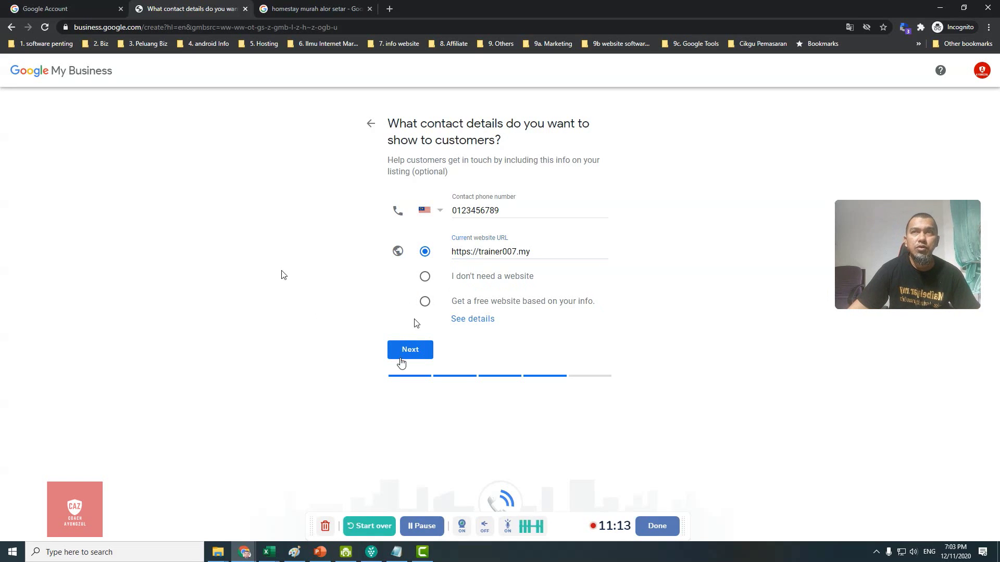
Step: Submit the contact details, answer Yes to updates and recommendations, and finish the listing
{"action": "left_click", "coordinate": [404, 355]}
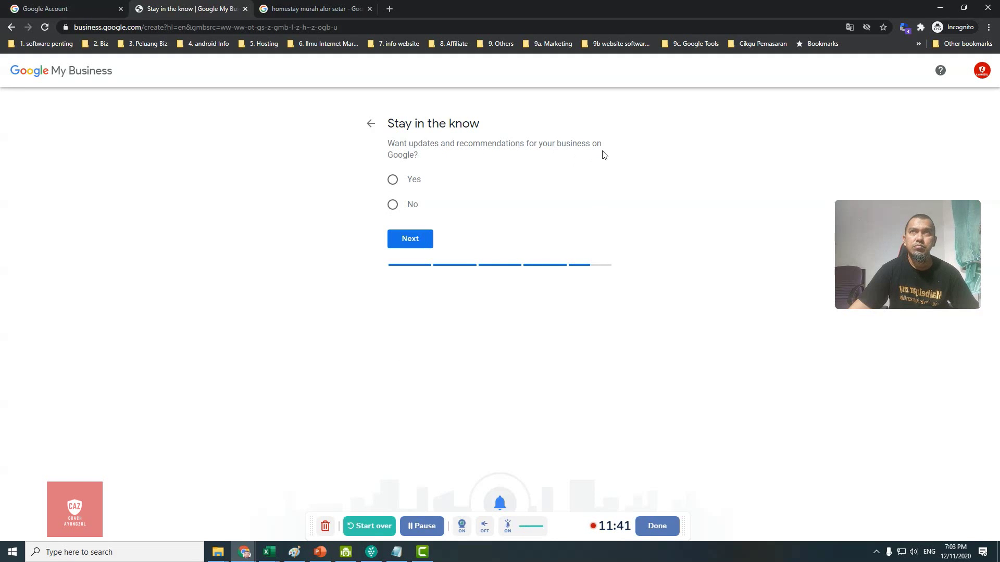
{"action": "left_click", "coordinate": [397, 182]}
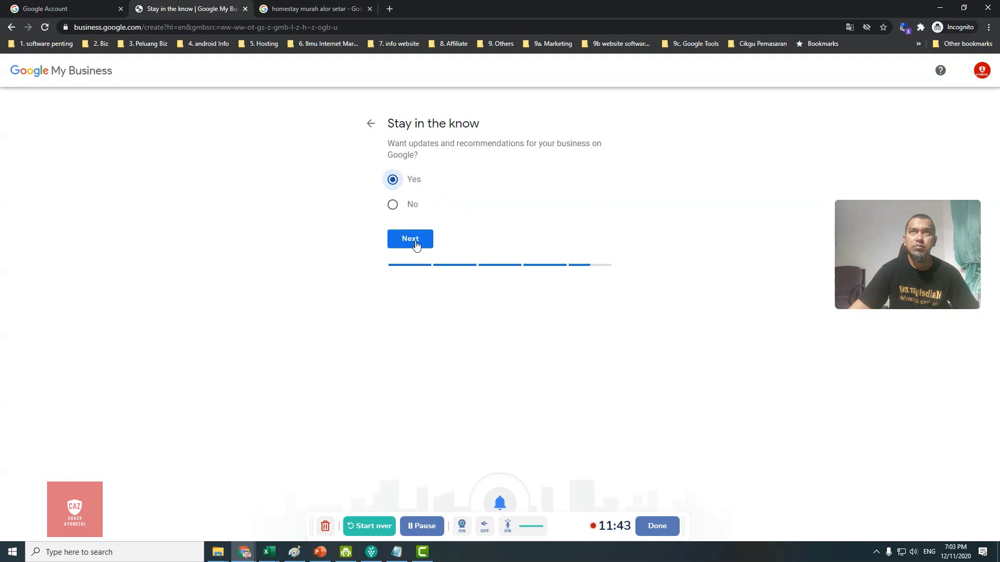
{"action": "left_click", "coordinate": [414, 241]}
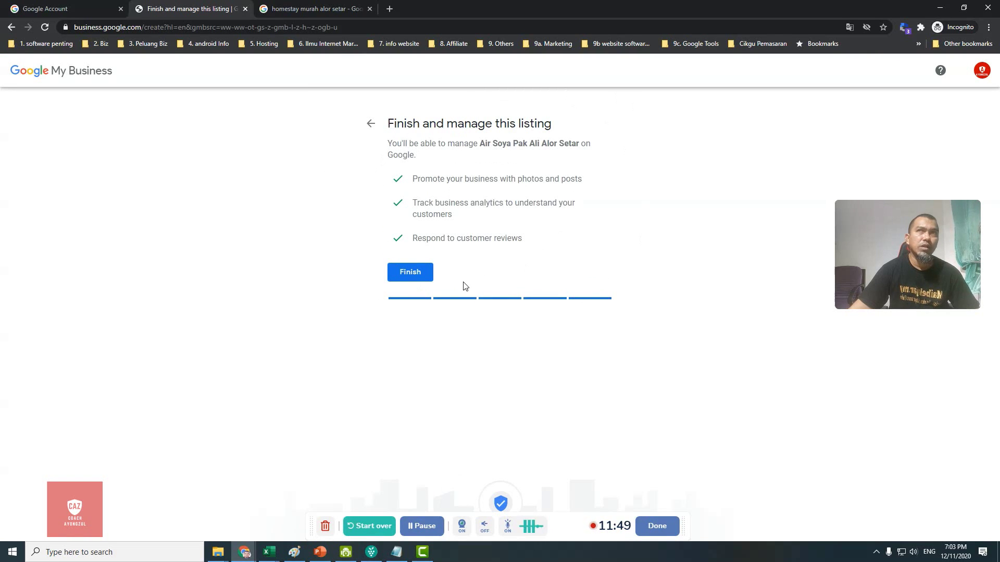
{"action": "left_click", "coordinate": [410, 274]}
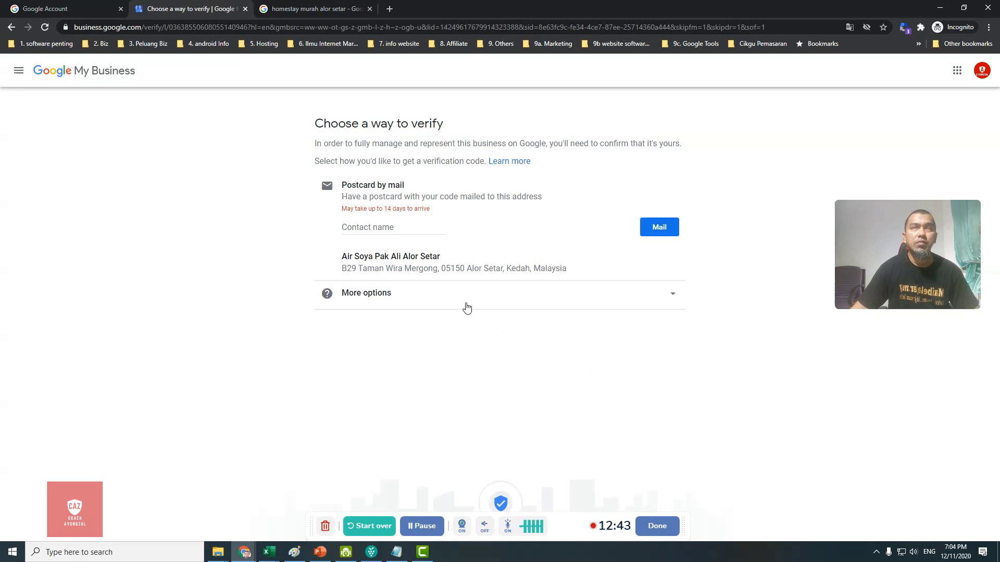
Step: Postpone verification by choosing Later under More options on the verify page
{"action": "left_click", "coordinate": [673, 295]}
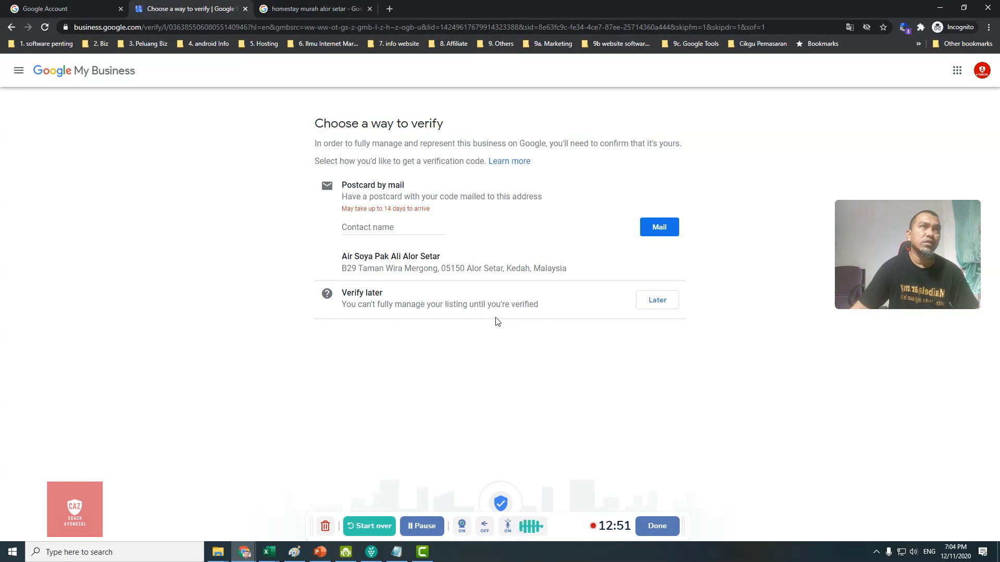
{"action": "left_click", "coordinate": [660, 303]}
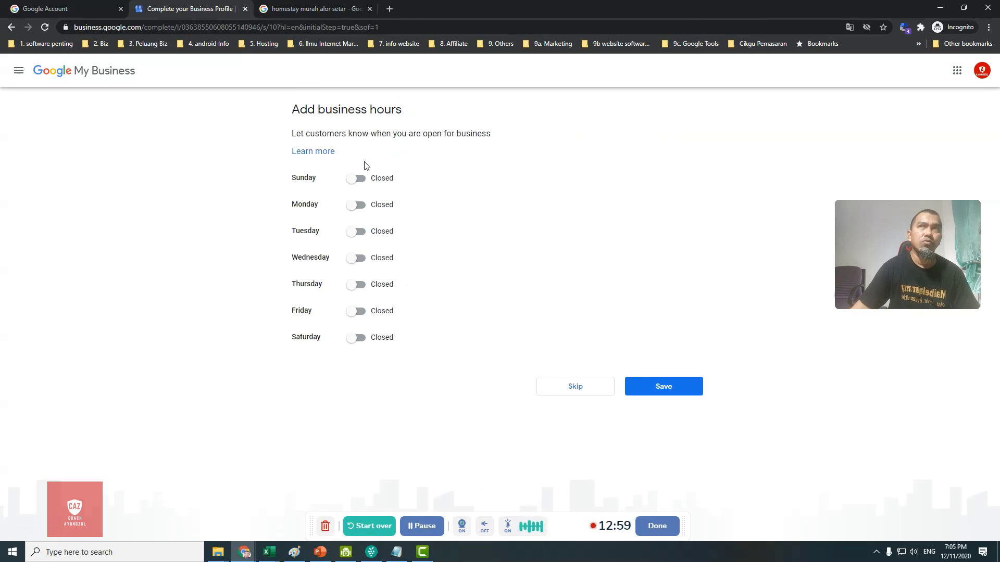
Step: Toggle Sunday, Monday, Tuesday, Wednesday, Thursday and Saturday to Open, leaving Friday Closed
{"action": "left_click", "coordinate": [355, 179]}
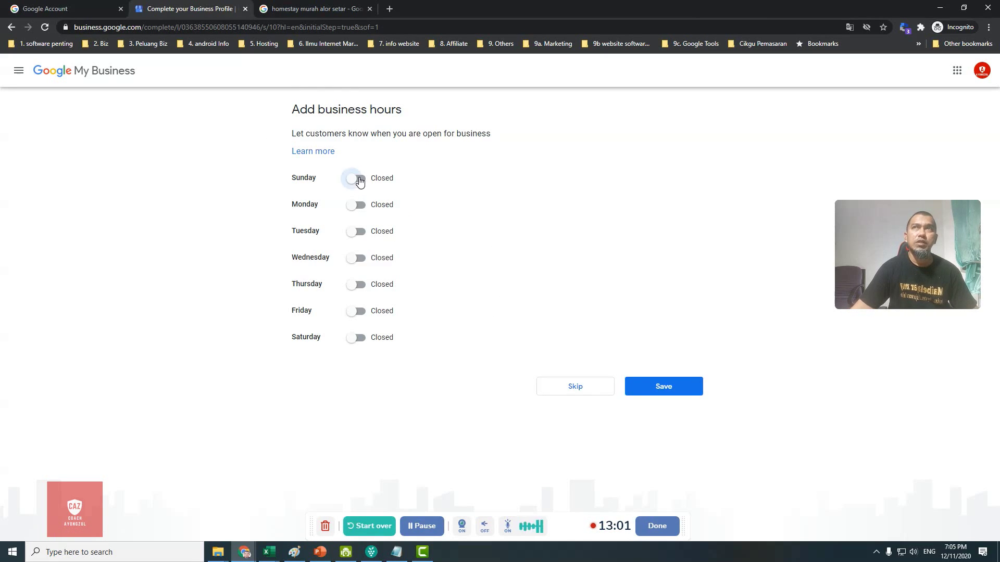
{"action": "left_click", "coordinate": [353, 180]}
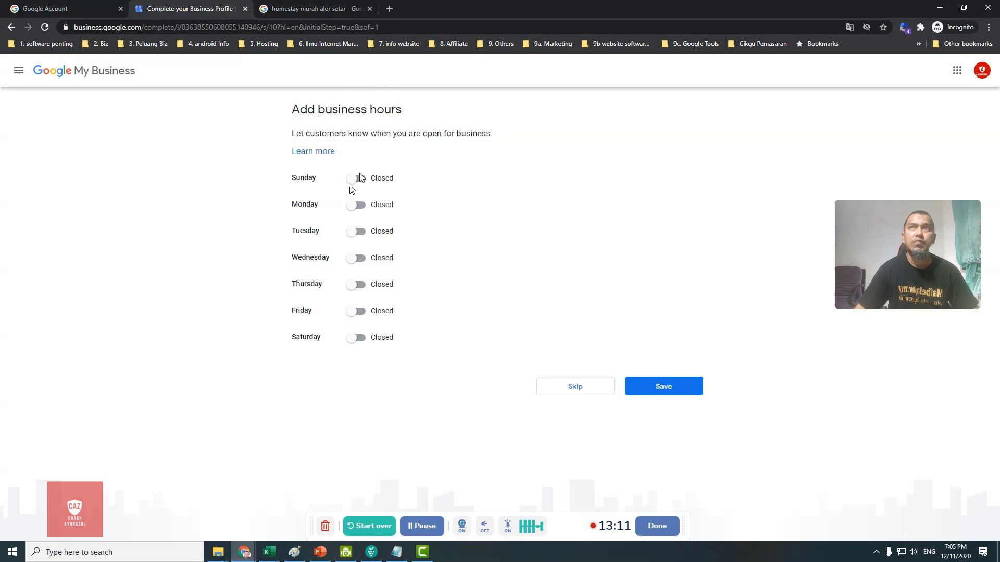
{"action": "left_click", "coordinate": [356, 181]}
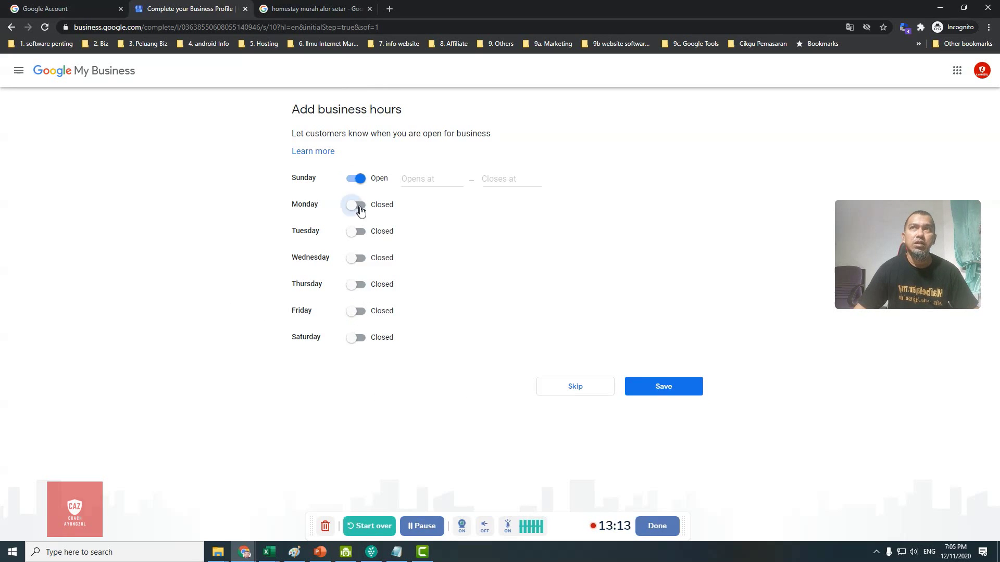
{"action": "left_click", "coordinate": [359, 208]}
{"action": "left_click", "coordinate": [359, 233]}
{"action": "left_click", "coordinate": [359, 259]}
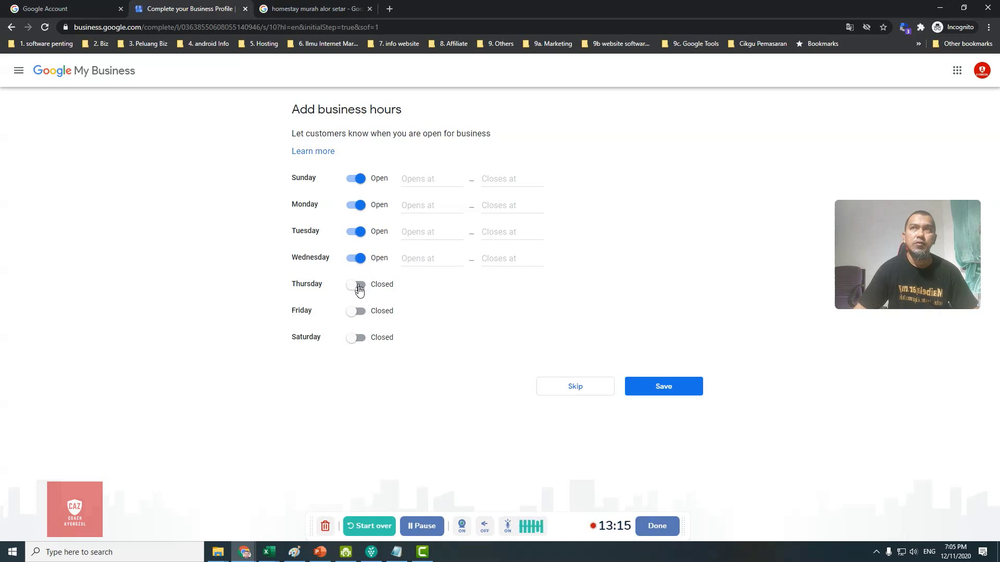
{"action": "left_click", "coordinate": [358, 286]}
{"action": "left_click", "coordinate": [356, 339]}
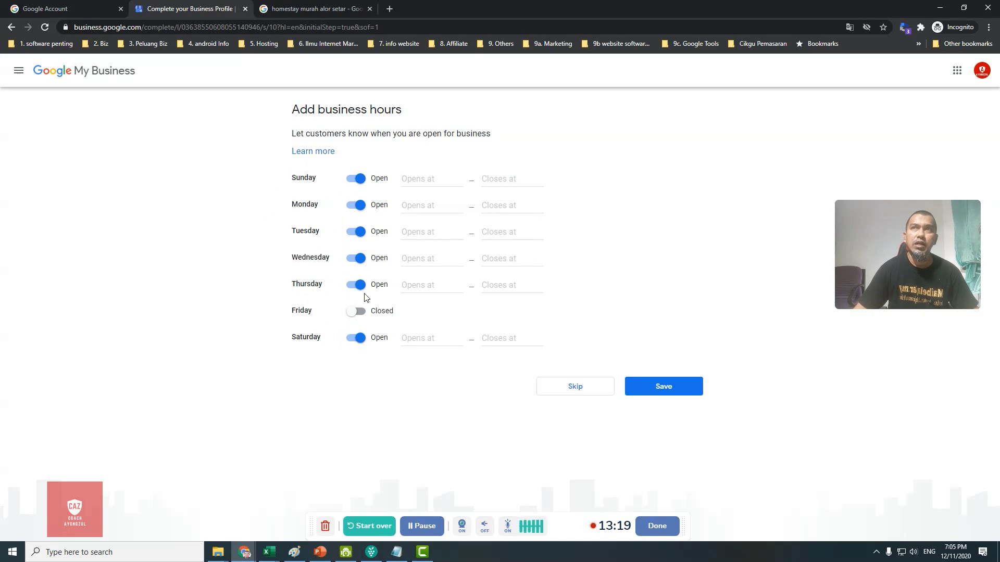
Step: Set Sunday's hours to 9:00 AM–6:00 PM
{"action": "left_click", "coordinate": [417, 178]}
{"action": "type", "text": "09"}
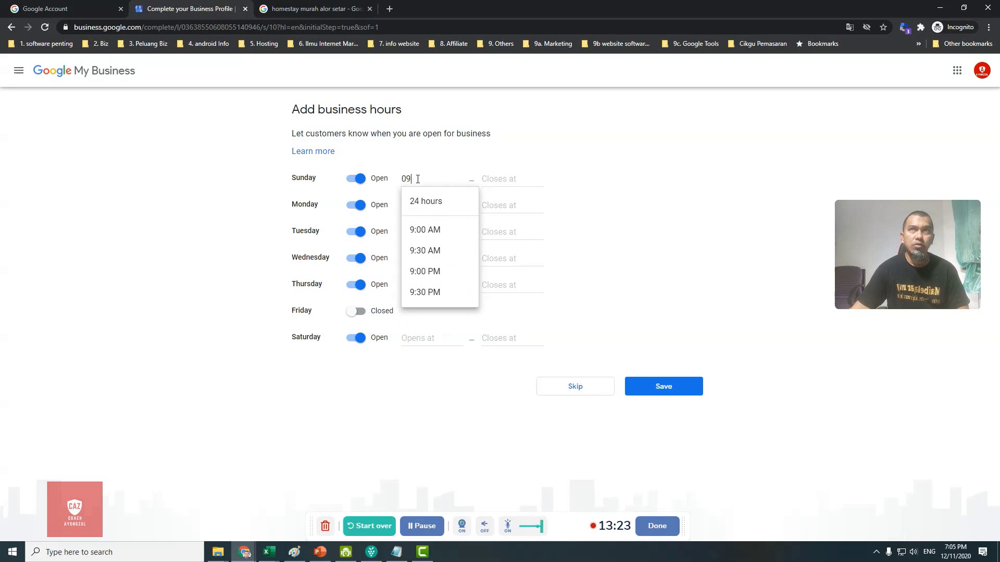
{"action": "left_click", "coordinate": [429, 230]}
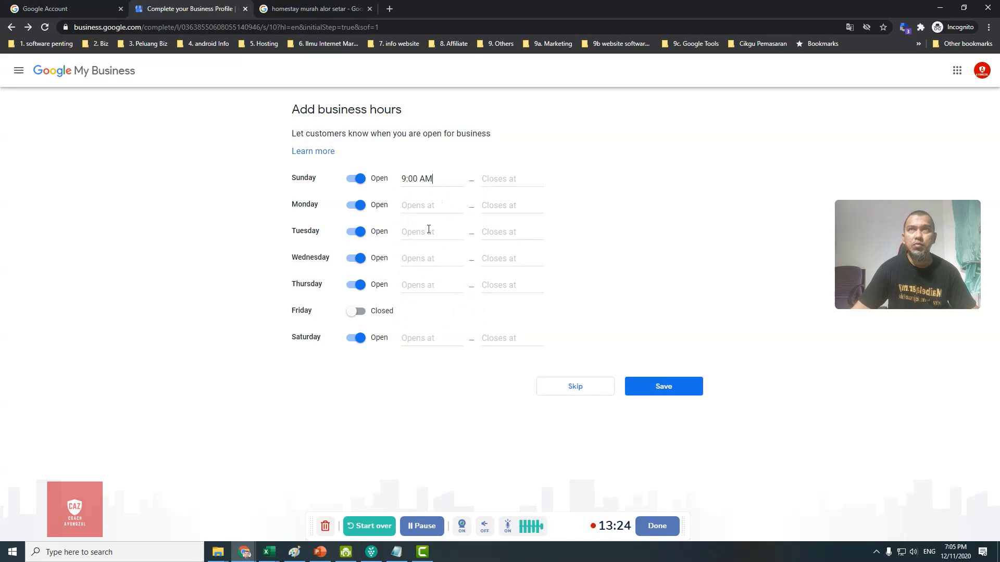
{"action": "left_click", "coordinate": [498, 174]}
{"action": "type", "text": "06"}
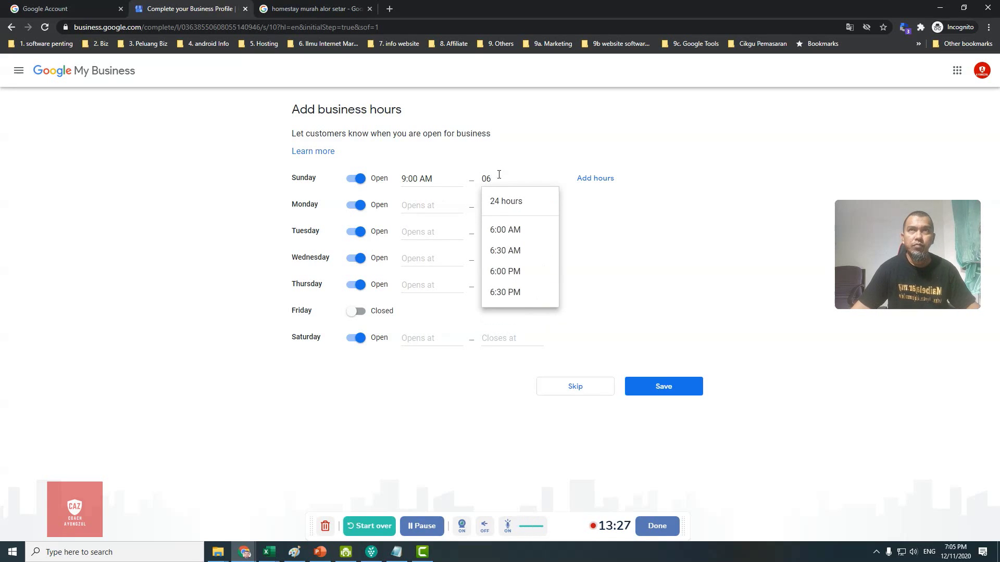
{"action": "left_click", "coordinate": [511, 273]}
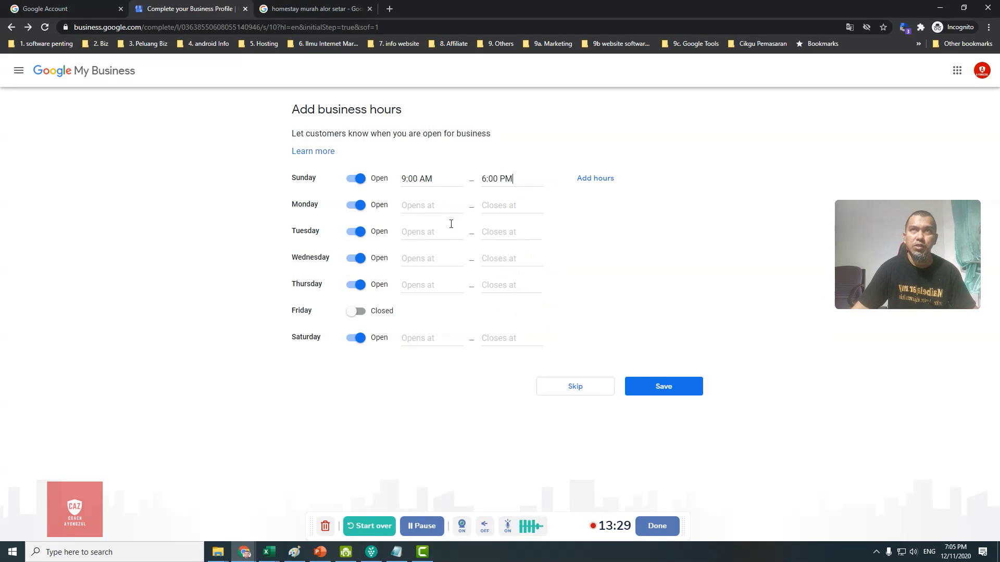
Step: Set the opening time for Monday through Thursday and Saturday to 9:00 AM
{"action": "left_click", "coordinate": [427, 206]}
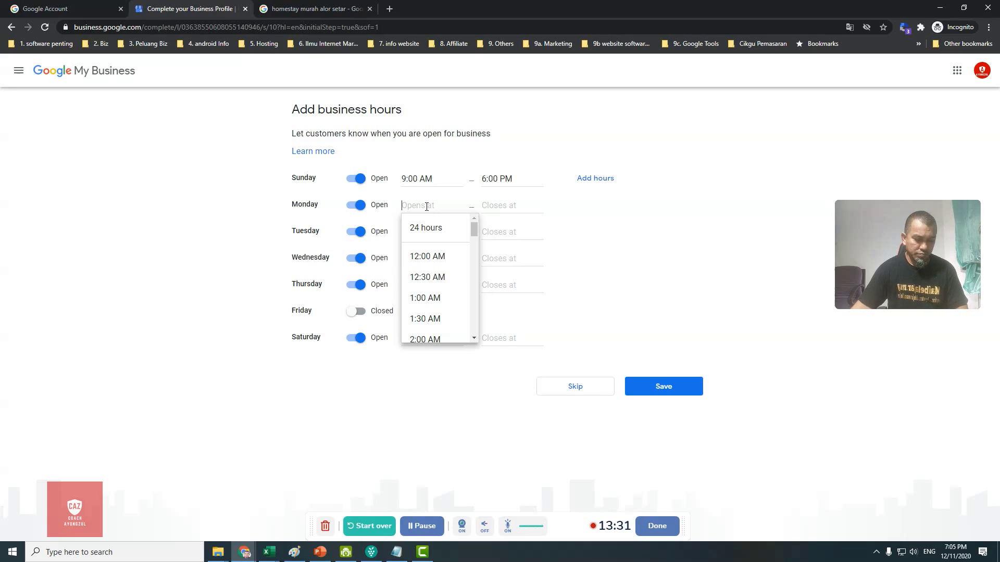
{"action": "type", "text": "09"}
{"action": "left_click", "coordinate": [459, 251]}
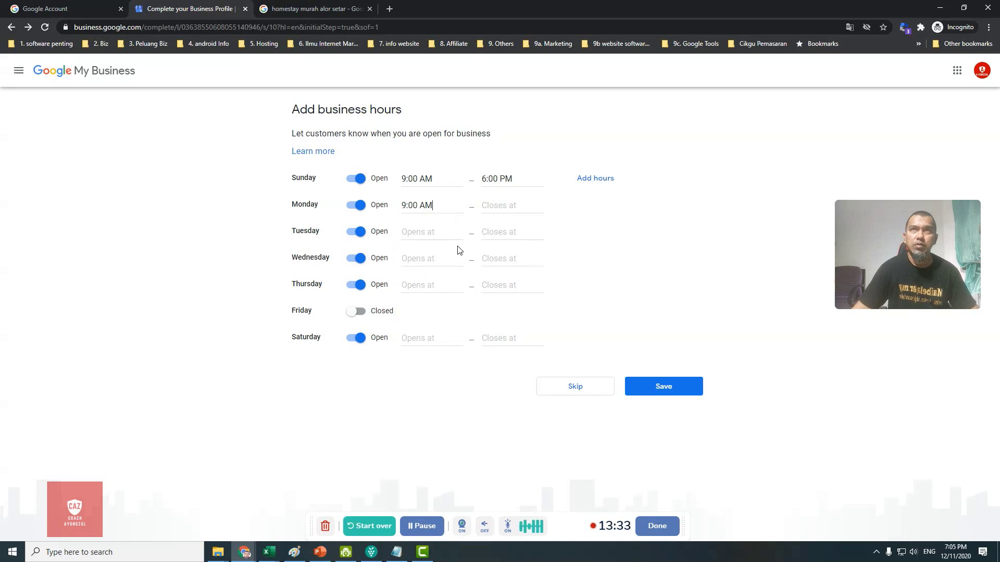
{"action": "left_click", "coordinate": [437, 233]}
{"action": "type", "text": "09"}
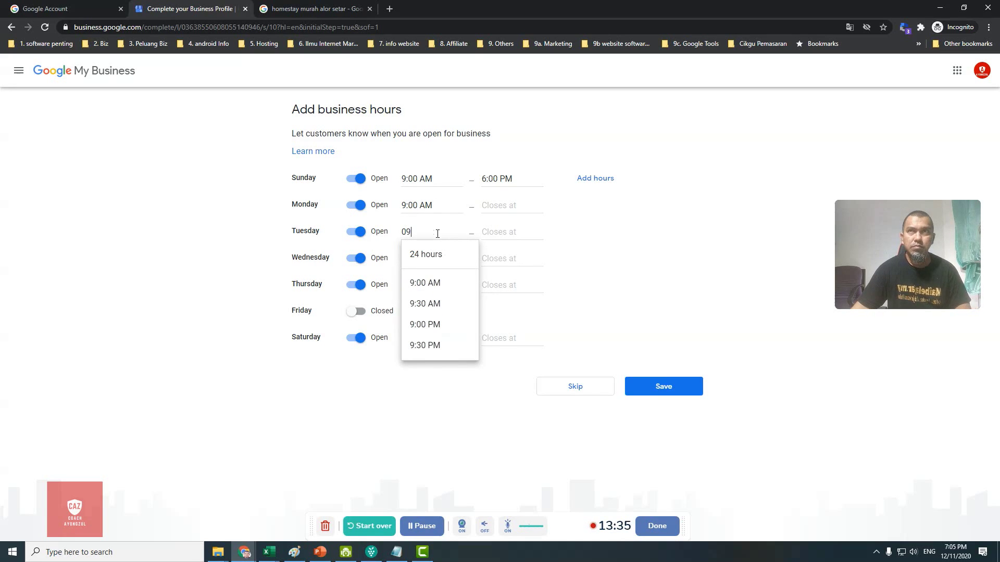
{"action": "left_click", "coordinate": [426, 284]}
{"action": "left_click", "coordinate": [423, 260]}
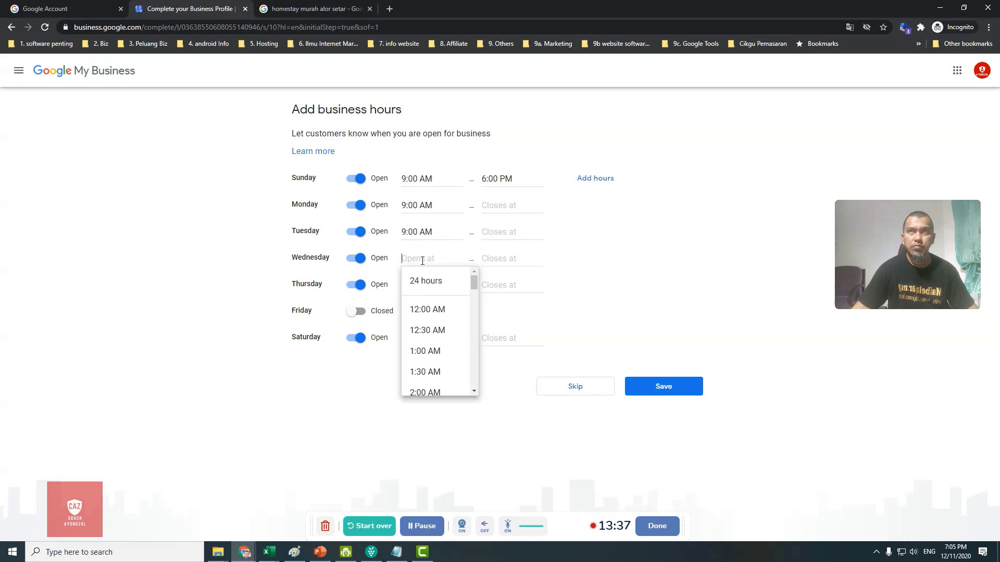
{"action": "type", "text": "09"}
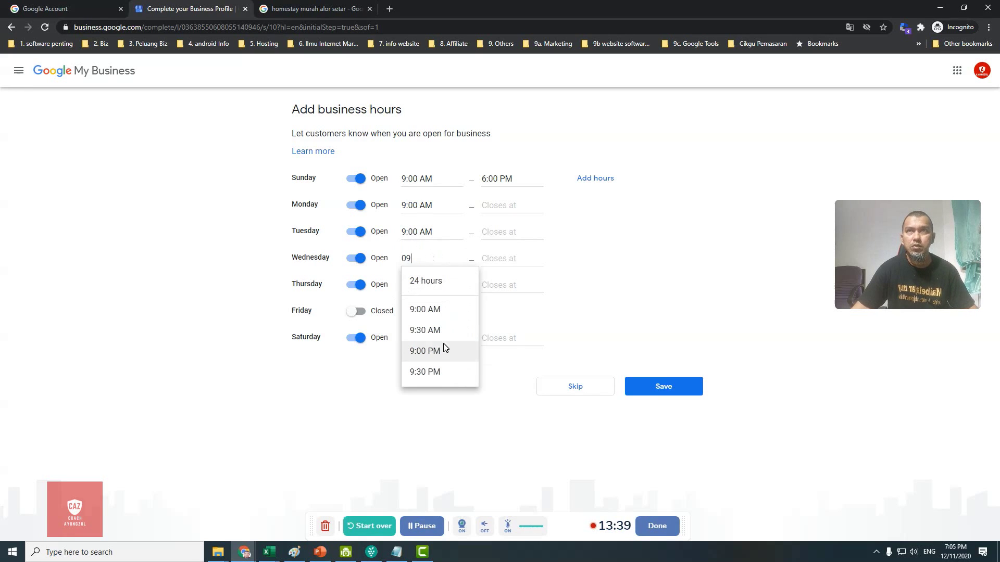
{"action": "left_click", "coordinate": [433, 309]}
{"action": "left_click", "coordinate": [432, 290]}
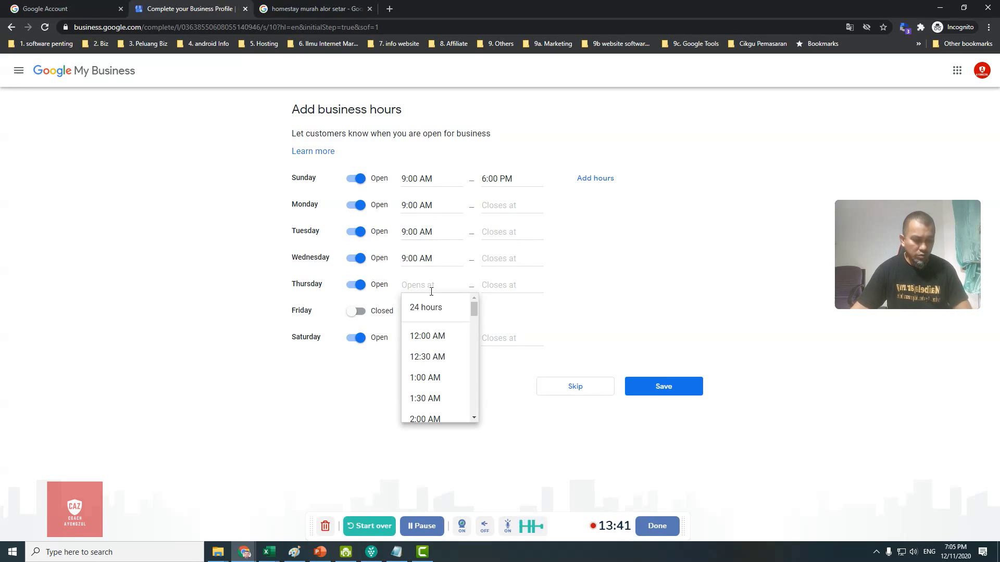
{"action": "type", "text": "09"}
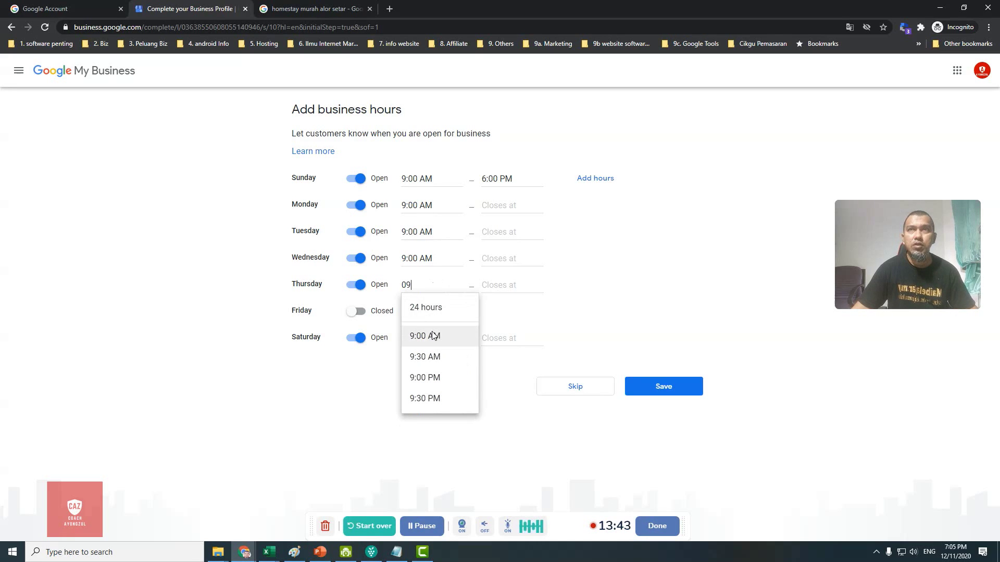
{"action": "left_click", "coordinate": [430, 335]}
{"action": "left_click", "coordinate": [428, 339]}
{"action": "type", "text": "09"}
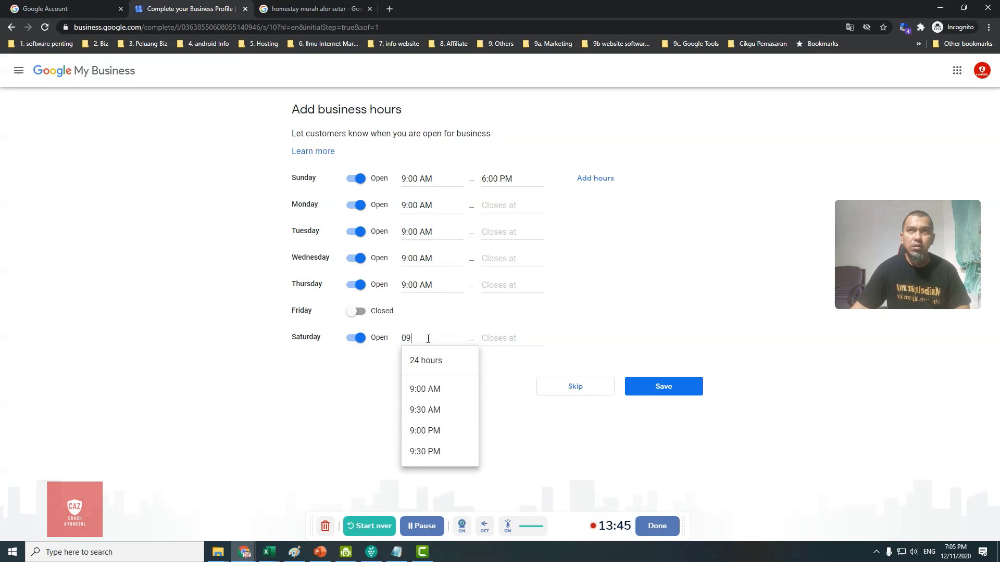
{"action": "left_click", "coordinate": [432, 389]}
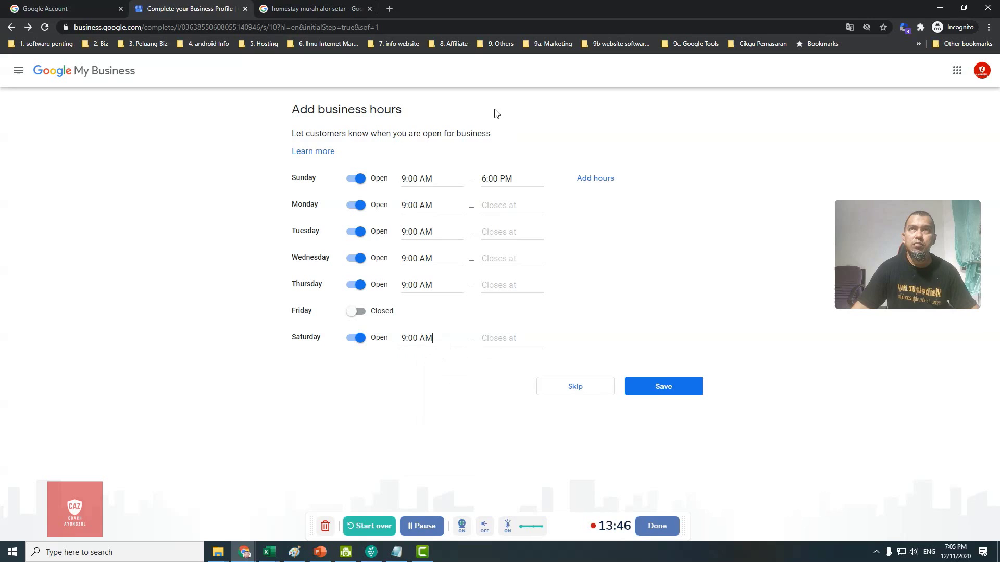
Step: Set Monday, Tuesday and Wednesday closing times to 6:00 PM
{"action": "left_click", "coordinate": [507, 208]}
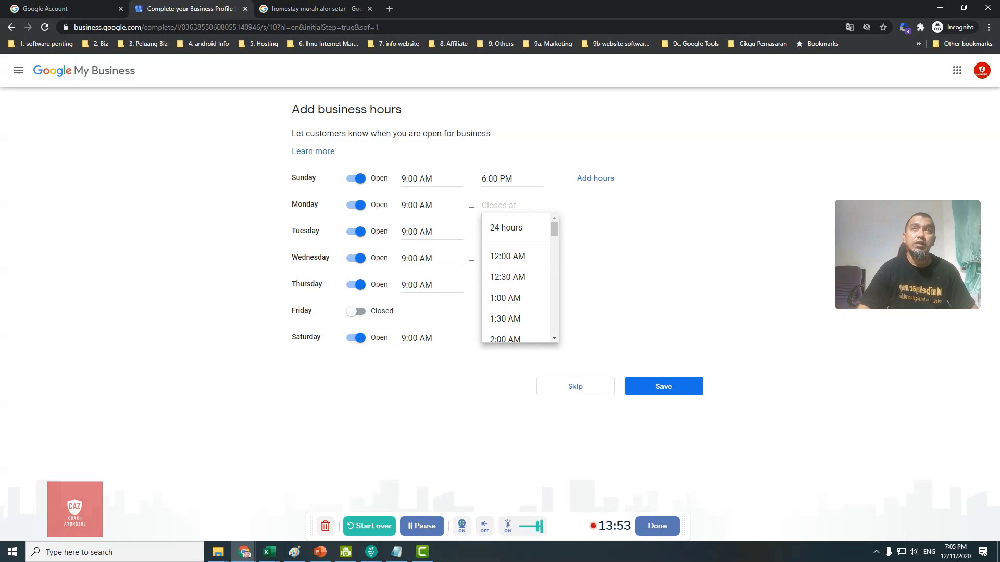
{"action": "type", "text": "06"}
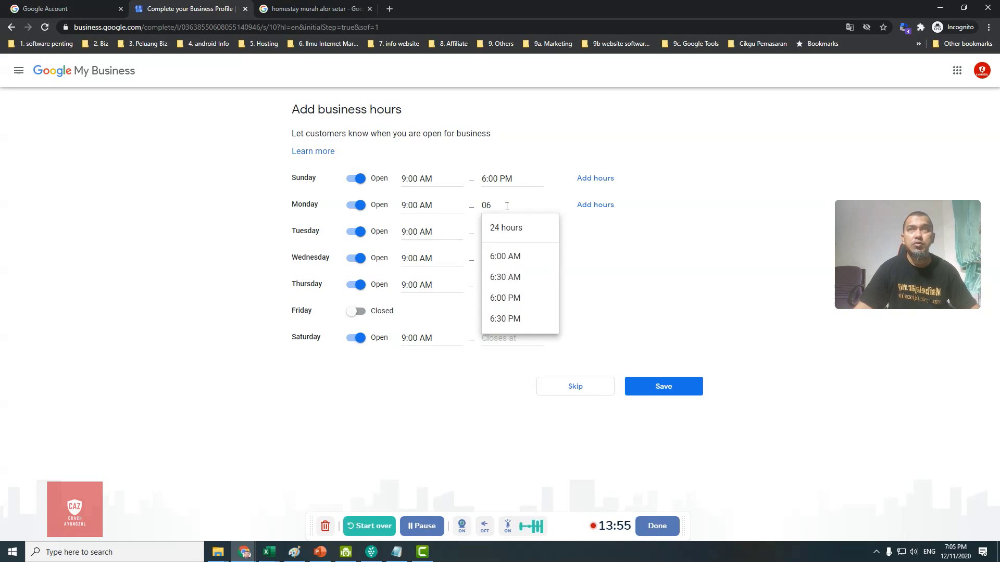
{"action": "left_click", "coordinate": [512, 301]}
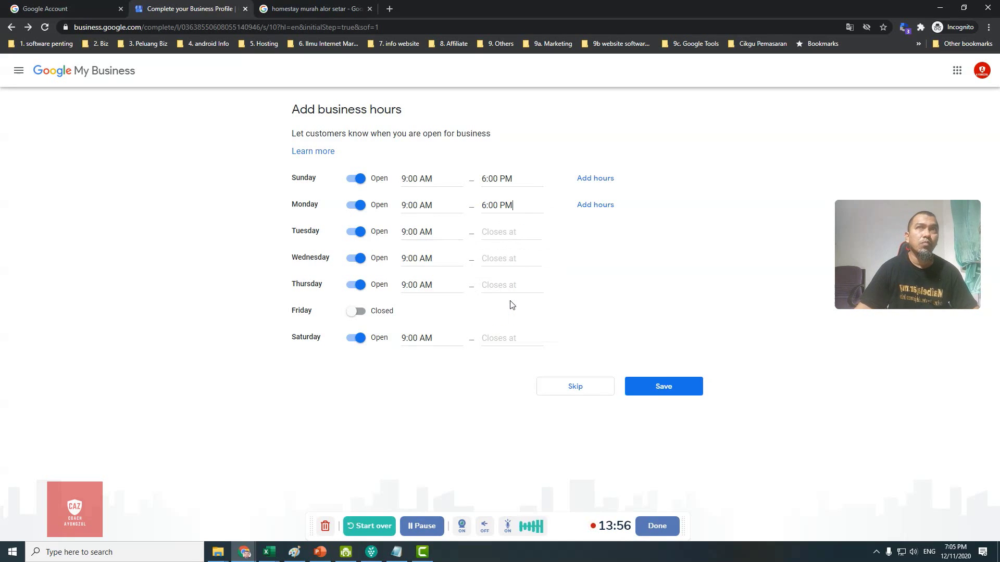
{"action": "left_click", "coordinate": [507, 234]}
{"action": "type", "text": "06"}
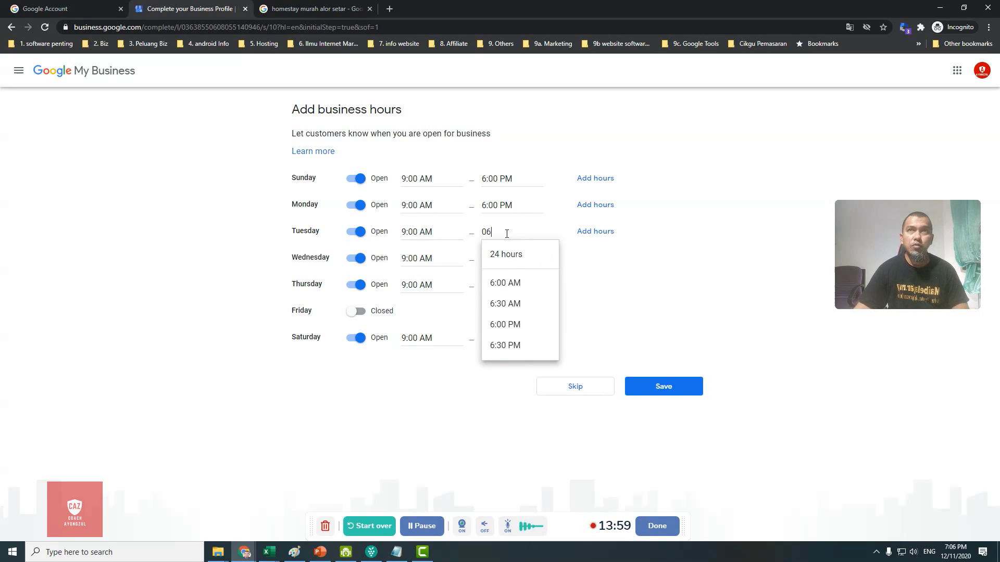
{"action": "left_click", "coordinate": [500, 323]}
{"action": "left_click", "coordinate": [500, 255]}
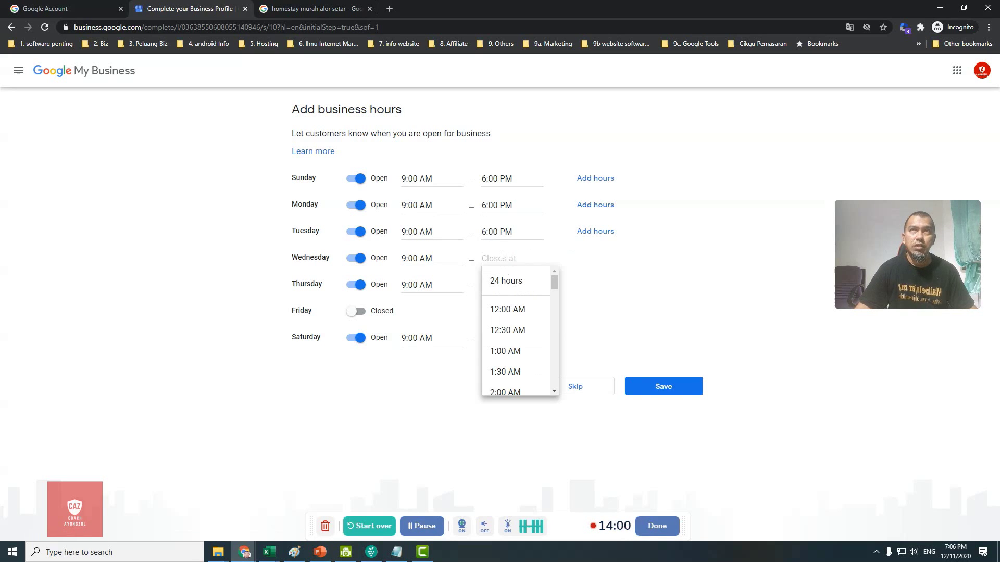
{"action": "type", "text": "06"}
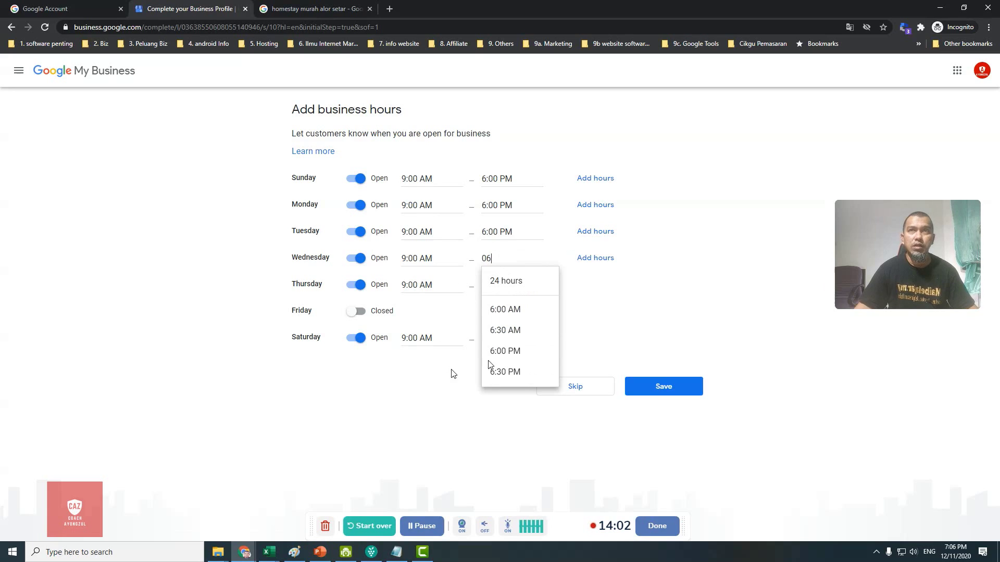
{"action": "left_click", "coordinate": [501, 351]}
Step: Set Thursday and Saturday closing times to 6:00 PM and save the weekly hours
{"action": "left_click", "coordinate": [504, 286]}
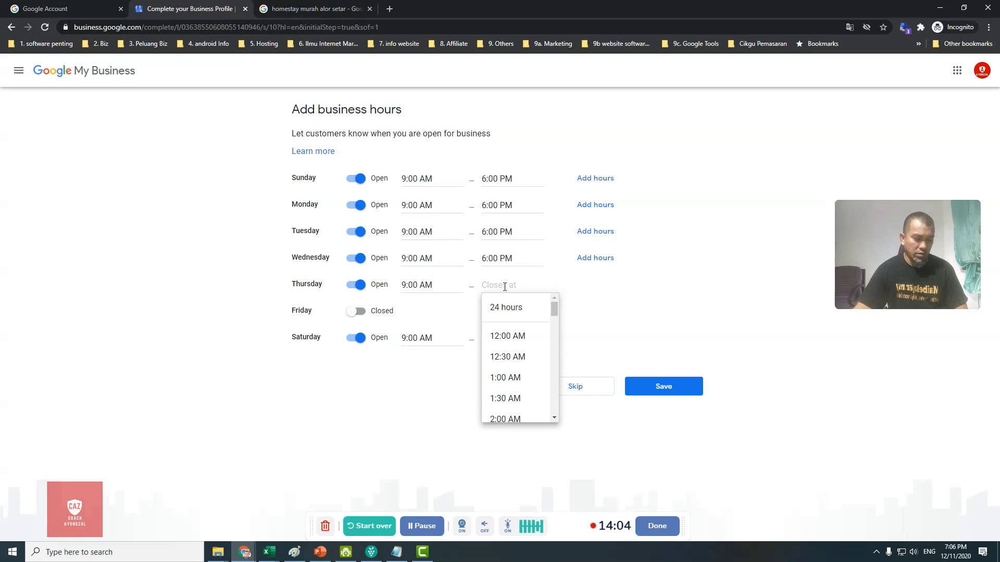
{"action": "type", "text": "06"}
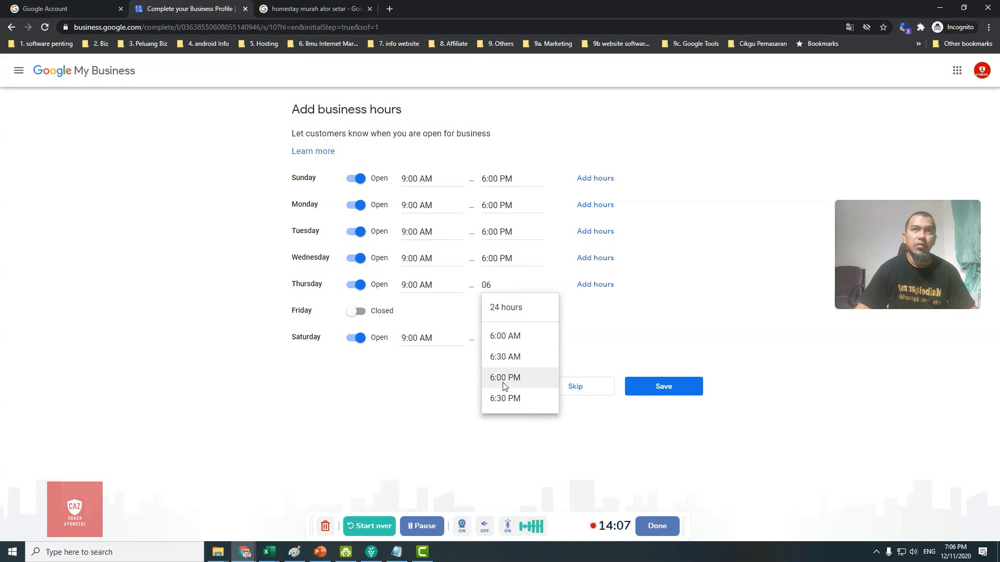
{"action": "left_click", "coordinate": [504, 379]}
{"action": "left_click", "coordinate": [508, 341]}
{"action": "type", "text": "06"}
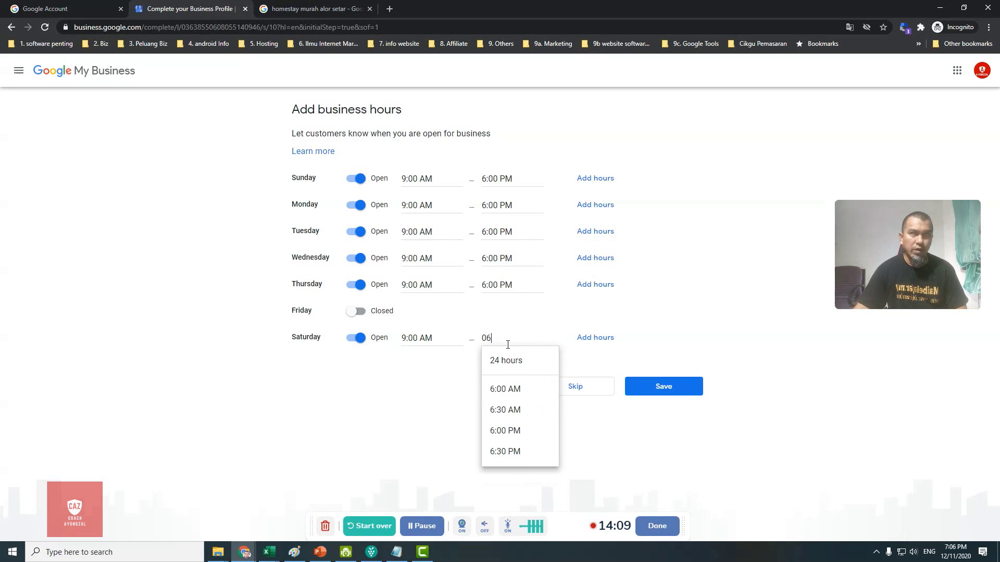
{"action": "left_click", "coordinate": [508, 431]}
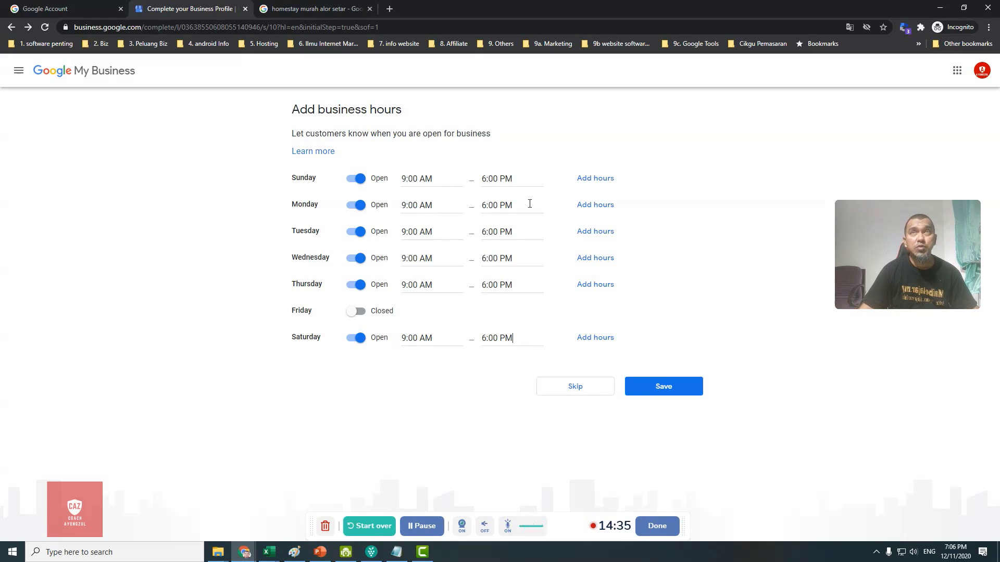
{"action": "left_click", "coordinate": [689, 388]}
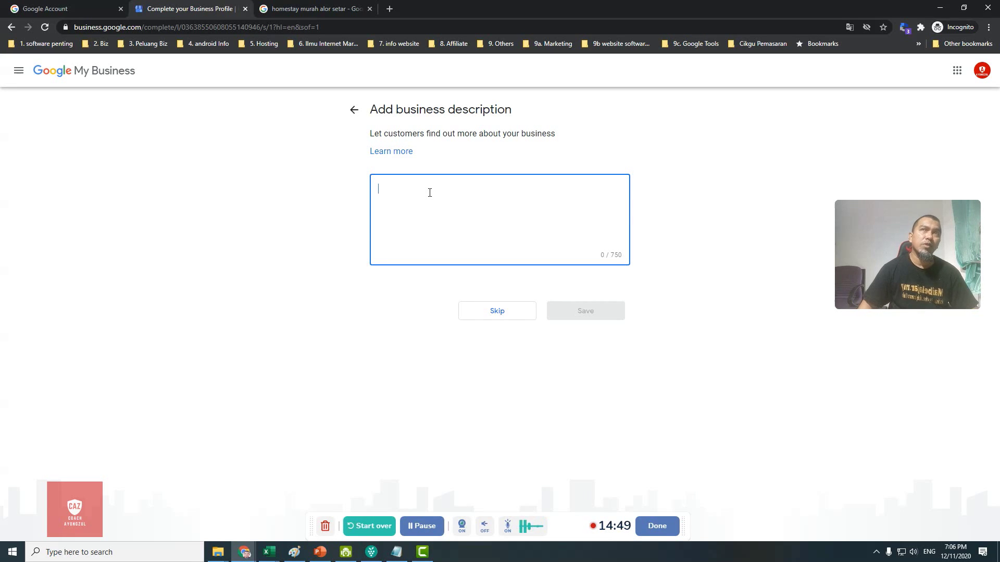
Step: Enter 'testing bertujuan untuk demo' in the business description box and save
{"action": "type", "text": "t"}
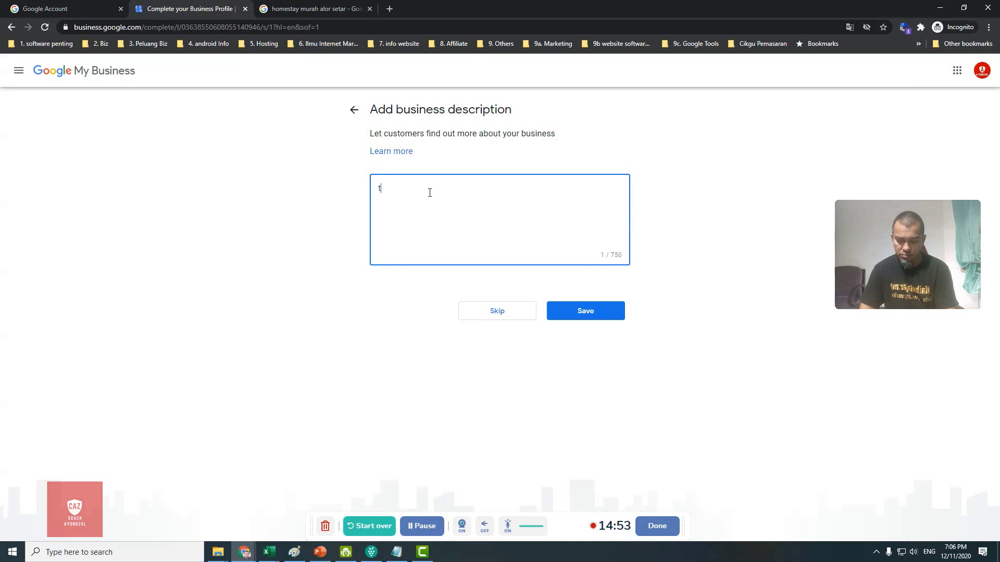
{"action": "type", "text": "esting "}
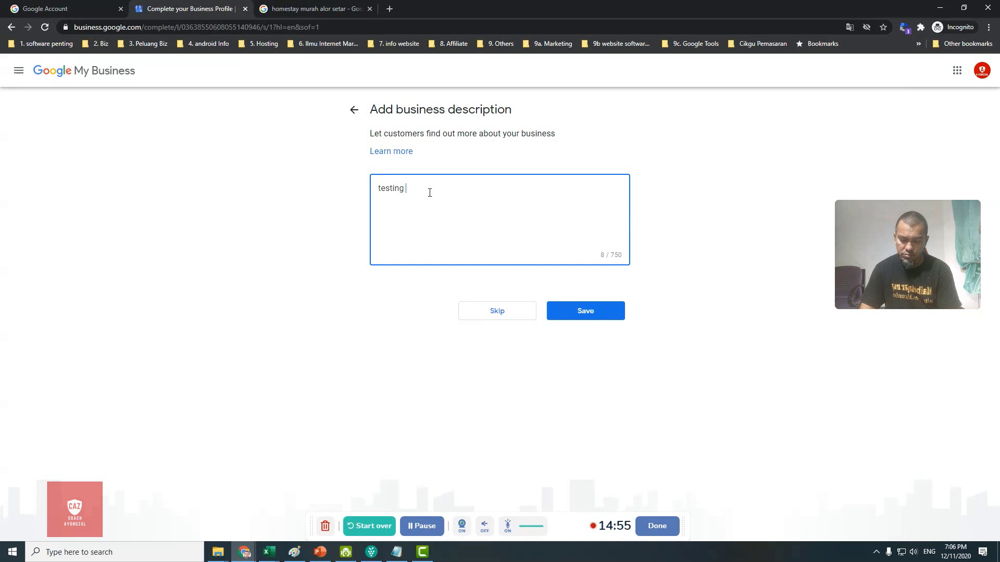
{"action": "type", "text": "bertujuan u"}
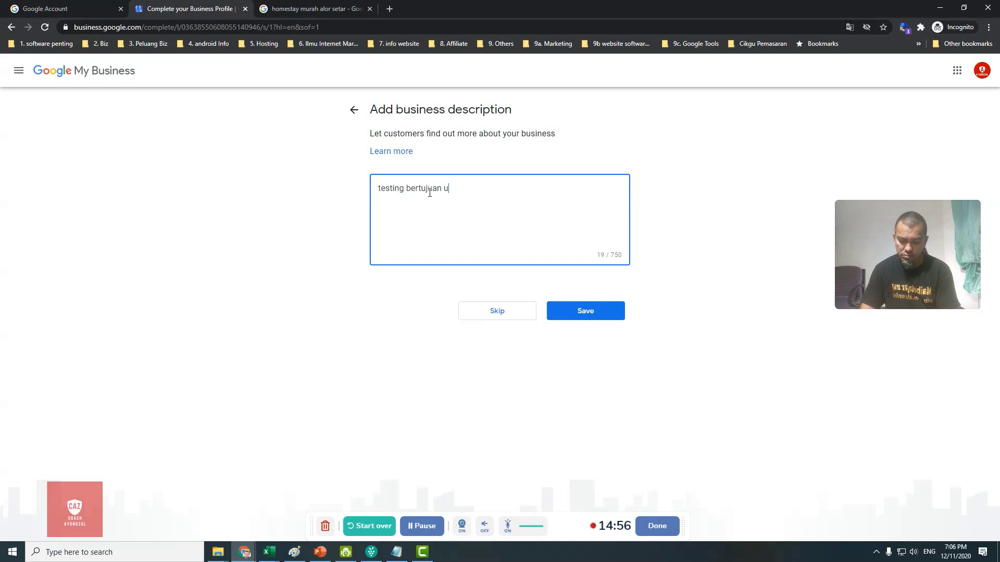
{"action": "type", "text": "ntuk demo"}
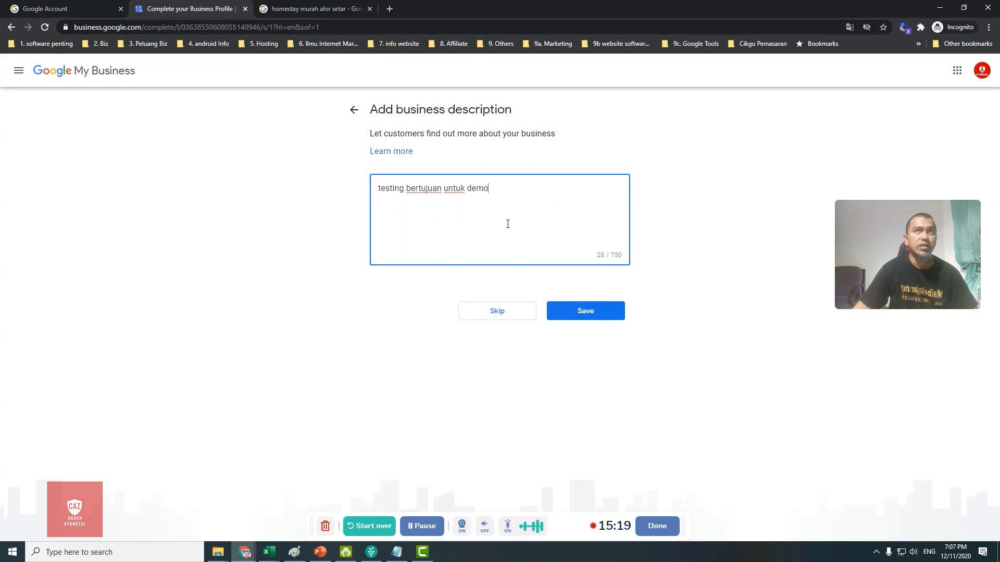
{"action": "left_click", "coordinate": [599, 313]}
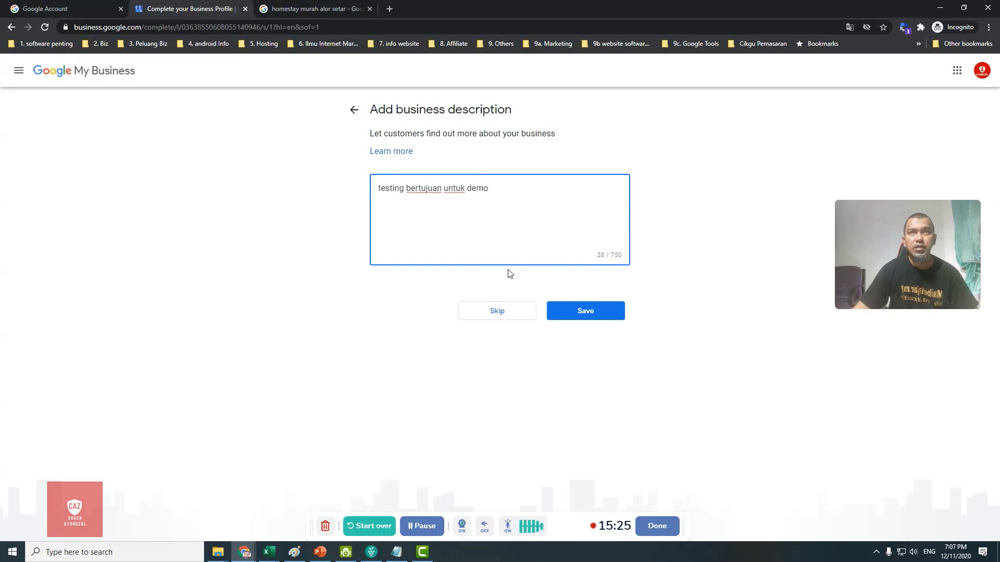
Step: Save the description, skip adding photos, and continue to the business dashboard
{"action": "left_click", "coordinate": [588, 315]}
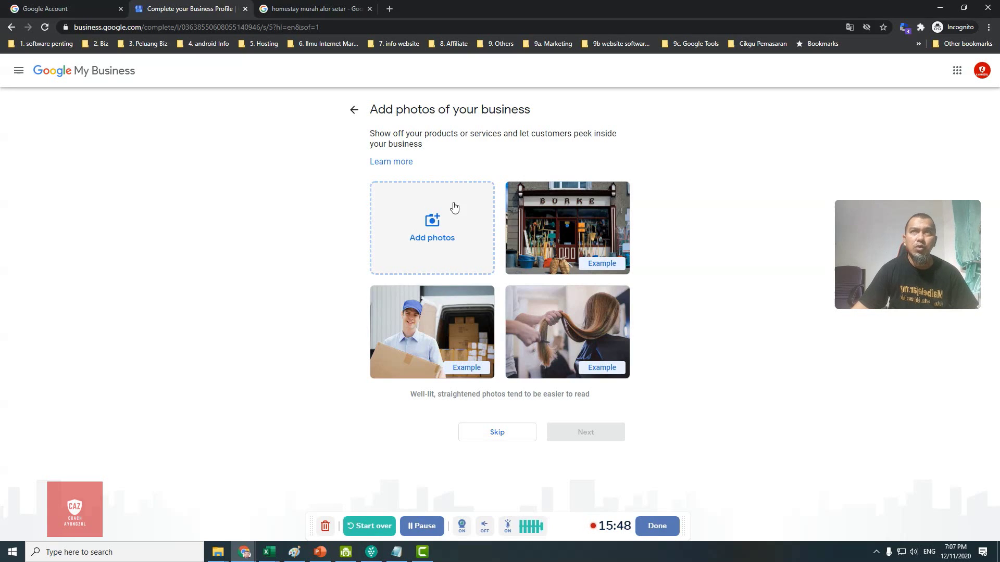
{"action": "left_click", "coordinate": [513, 433]}
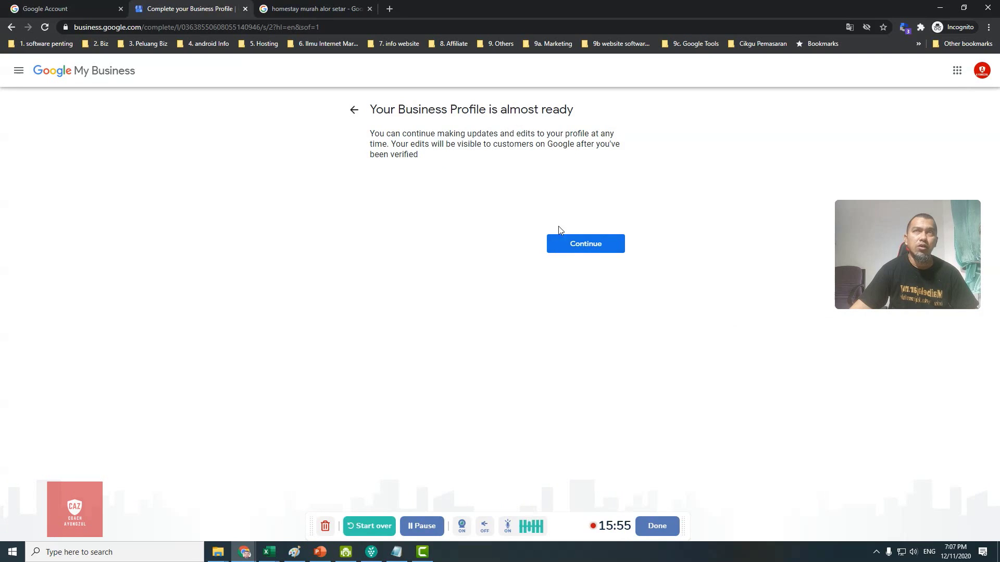
{"action": "left_click", "coordinate": [588, 251]}
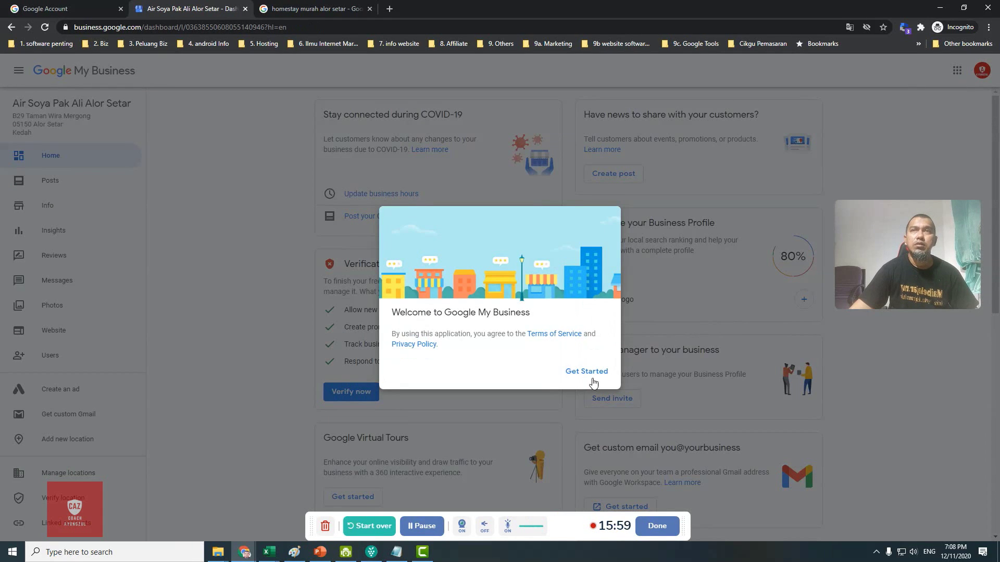
Step: Dismiss the welcome with Get Started, then scroll down to the ad credit card and back up
{"action": "left_click", "coordinate": [594, 382]}
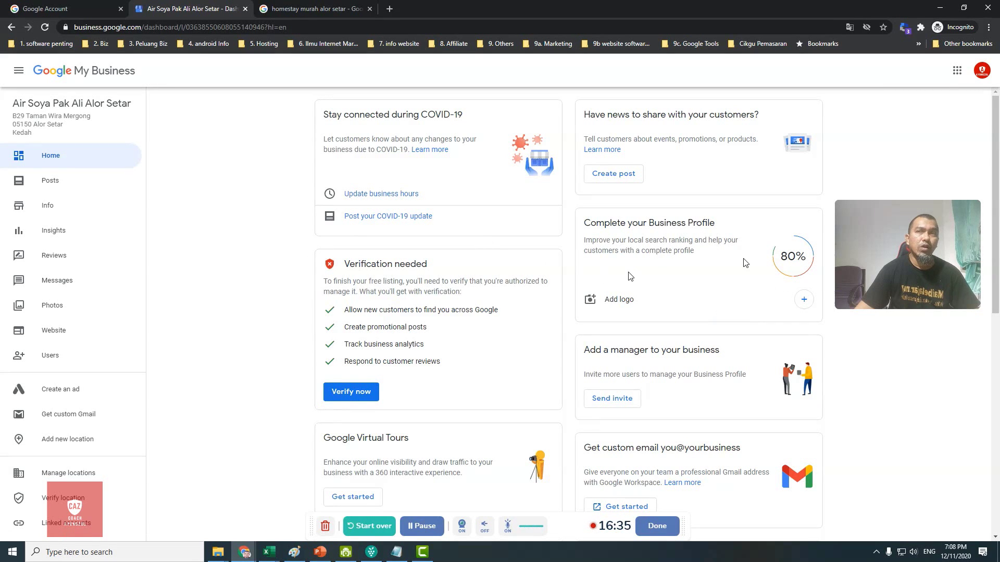
{"action": "scroll", "coordinate": [460, 345], "scroll_direction": "down", "scroll_amount": 7}
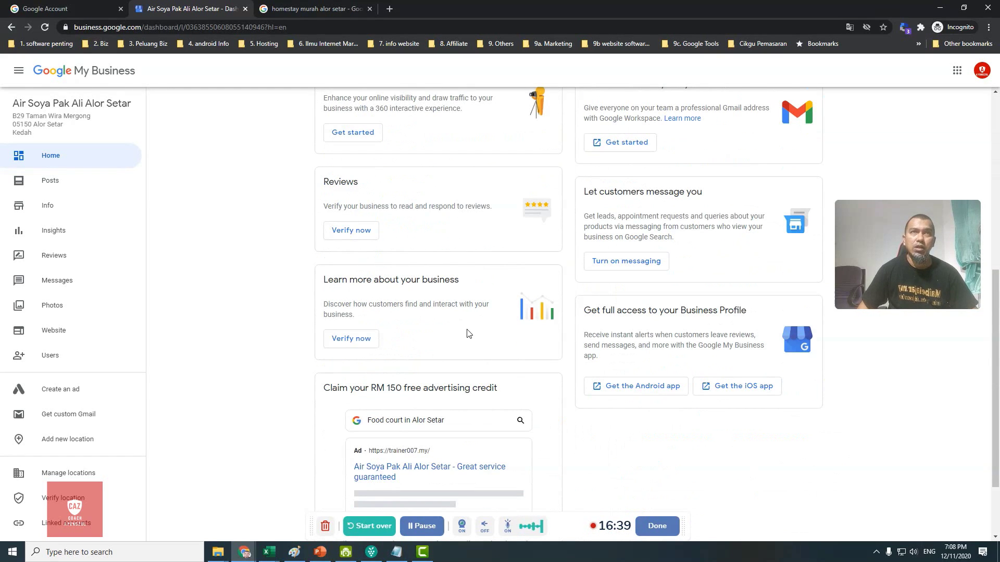
{"action": "scroll", "coordinate": [468, 333], "scroll_direction": "down", "scroll_amount": 2}
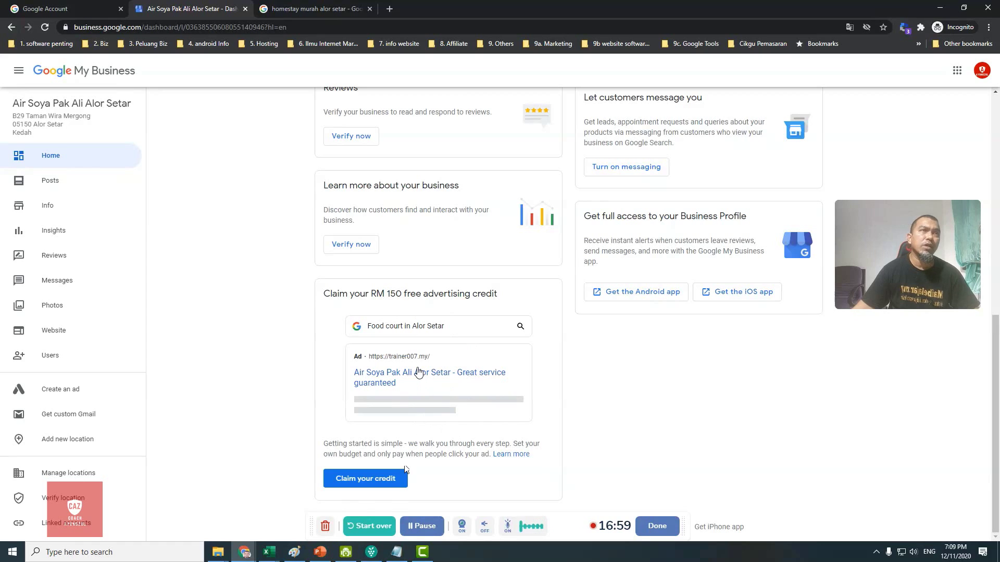
{"action": "scroll", "coordinate": [336, 338], "scroll_direction": "up", "scroll_amount": 10}
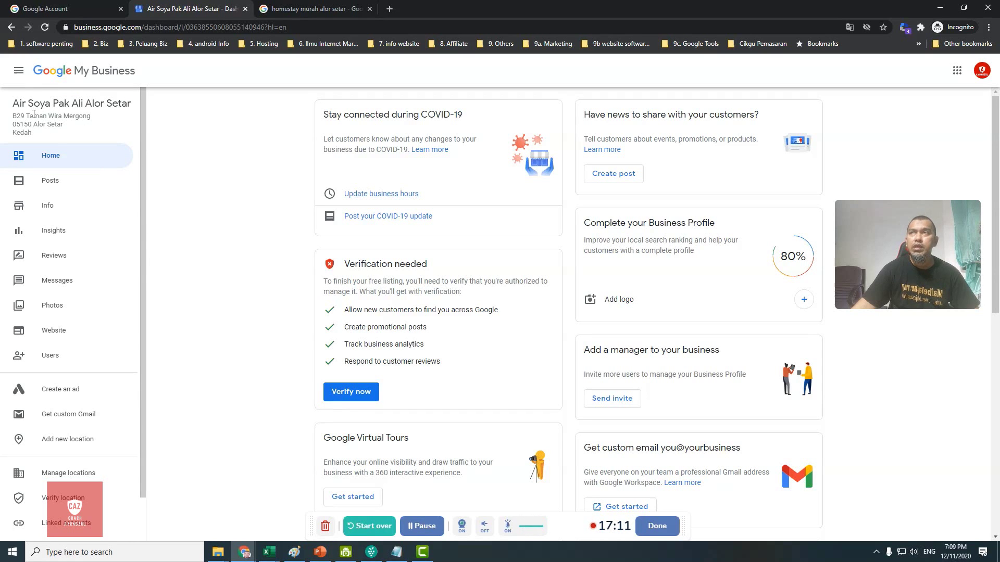
Step: View the Posts page, close the offer post dialog, then open the Info page
{"action": "left_click", "coordinate": [55, 180]}
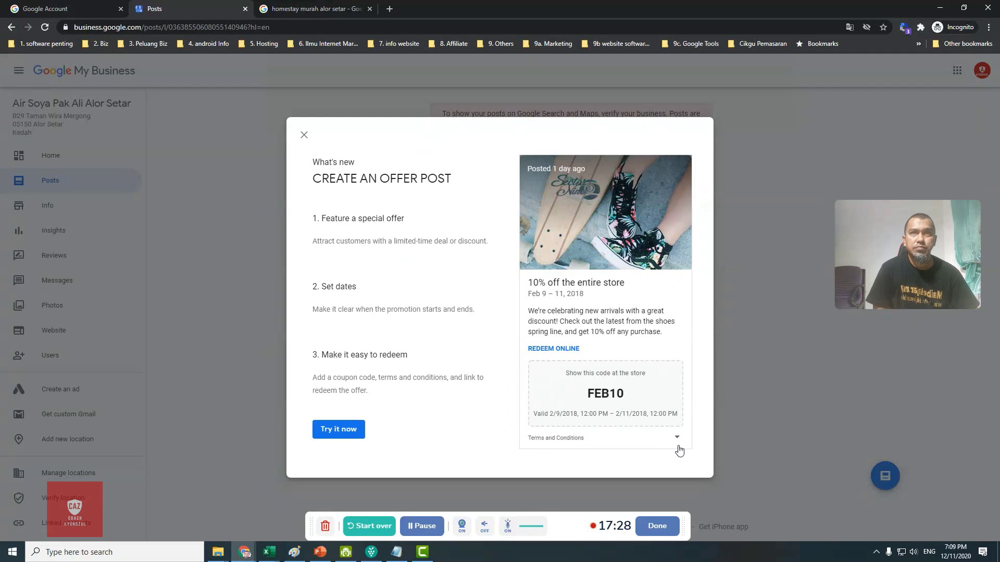
{"action": "left_click", "coordinate": [304, 135]}
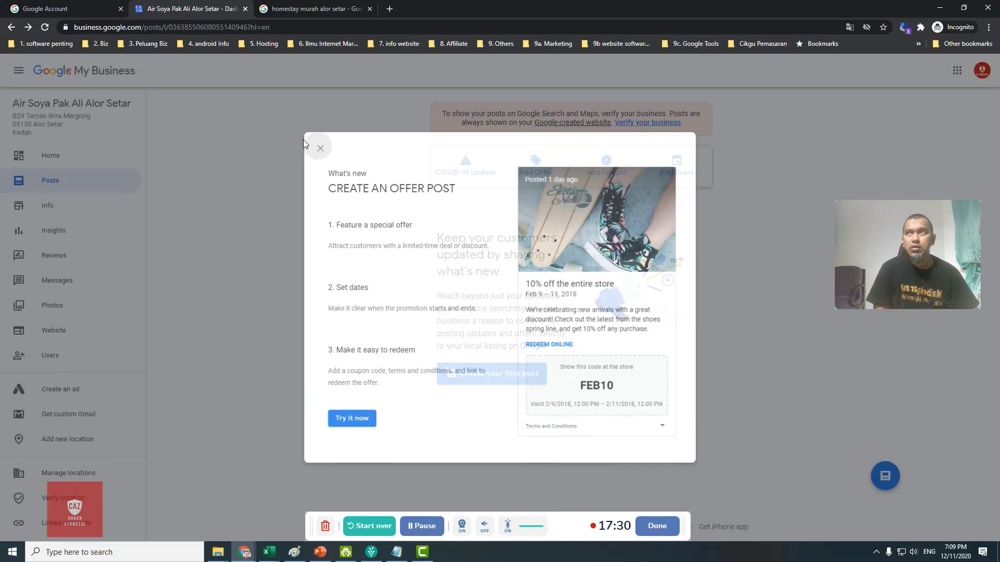
{"action": "left_click", "coordinate": [61, 206]}
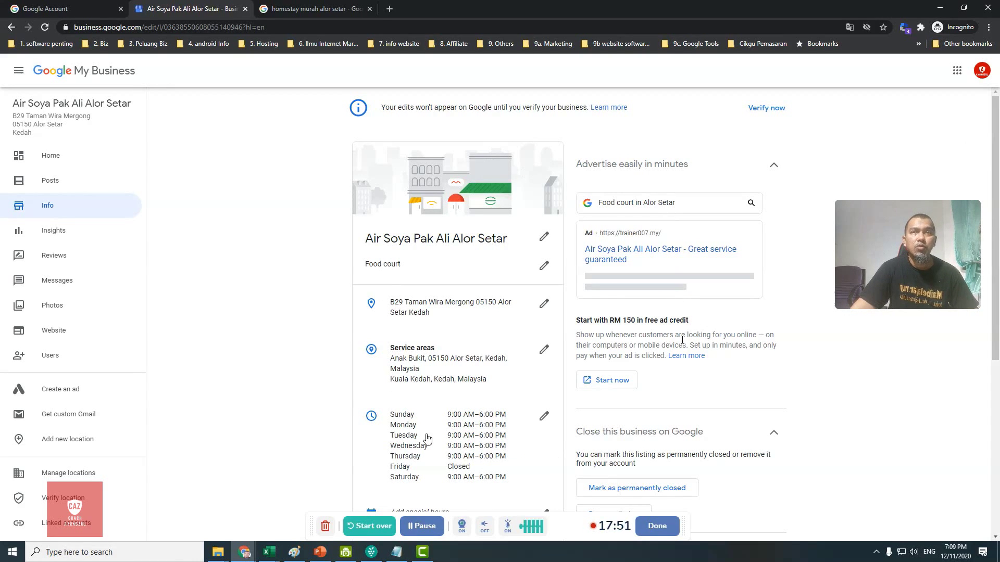
{"action": "scroll", "coordinate": [651, 349], "scroll_direction": "down", "scroll_amount": 2}
{"action": "scroll", "coordinate": [650, 348], "scroll_direction": "up", "scroll_amount": 2}
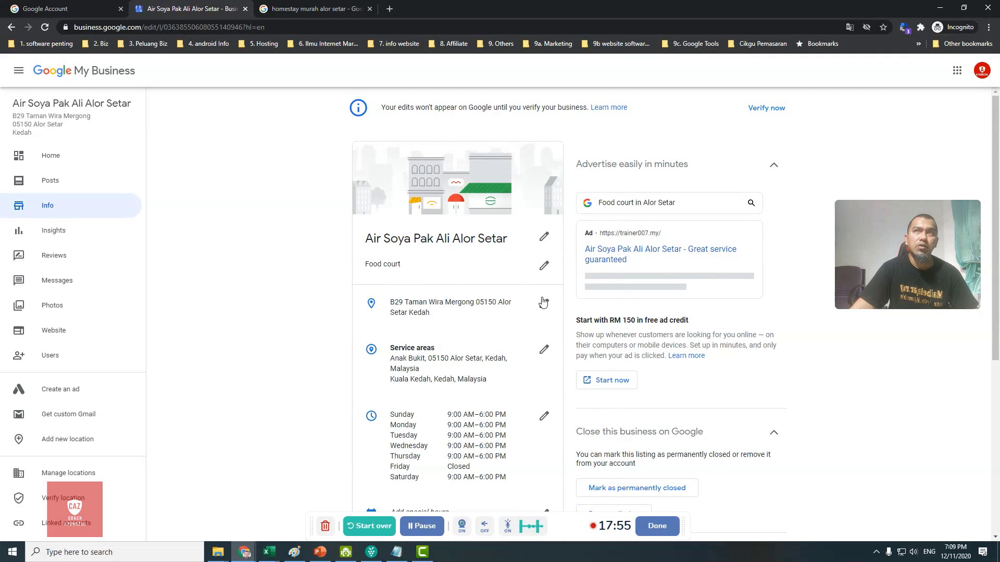
{"action": "scroll", "coordinate": [454, 312], "scroll_direction": "down", "scroll_amount": 2}
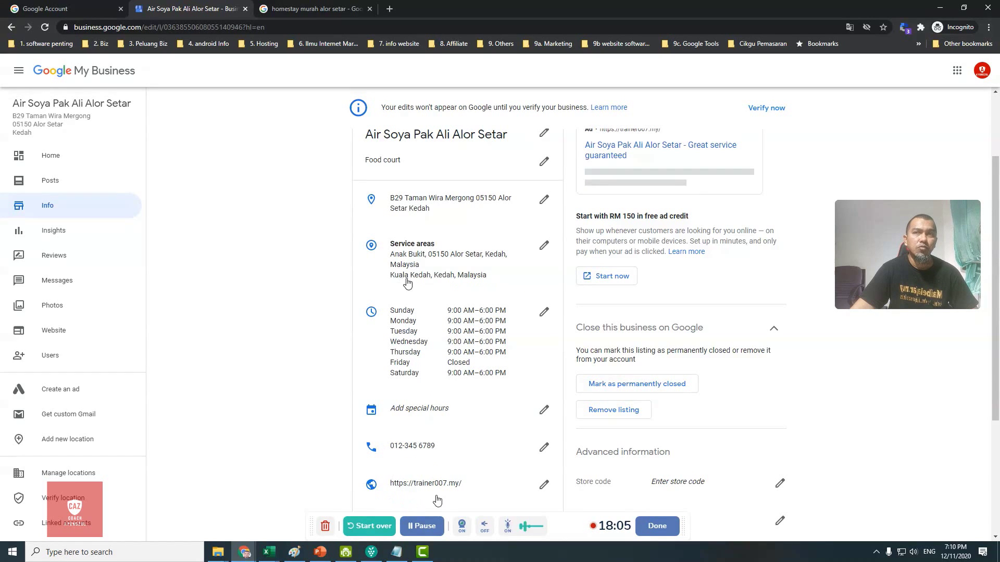
{"action": "scroll", "coordinate": [495, 463], "scroll_direction": "down", "scroll_amount": 4}
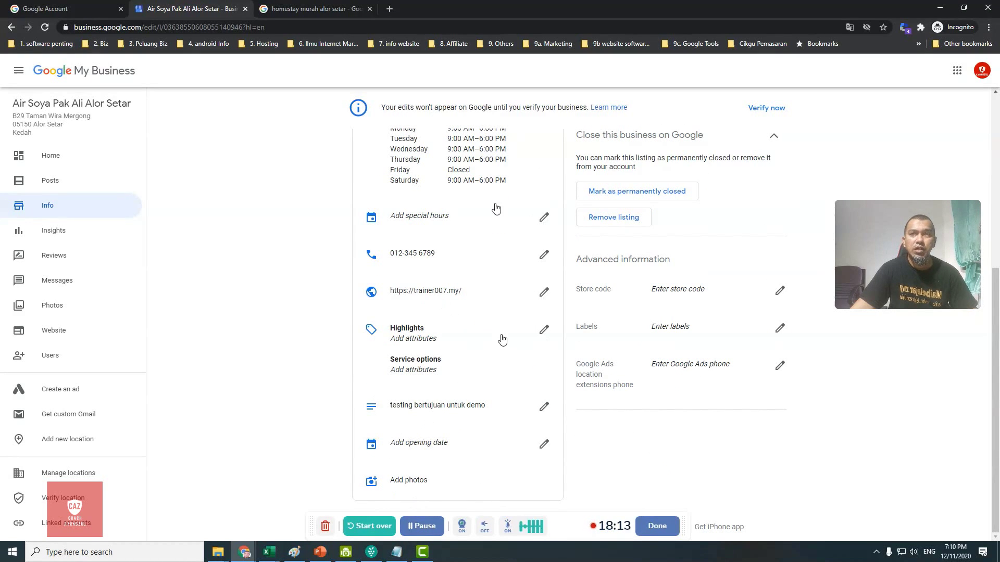
{"action": "scroll", "coordinate": [502, 339], "scroll_direction": "up", "scroll_amount": 3}
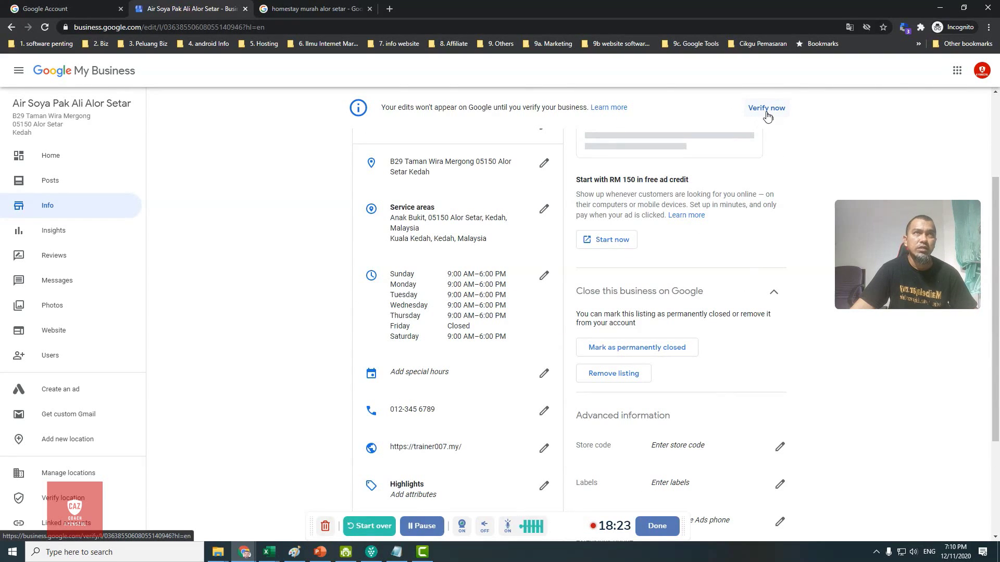
Step: View the listing's Insights, then the Reviews page, which has no reviews yet
{"action": "left_click", "coordinate": [54, 235]}
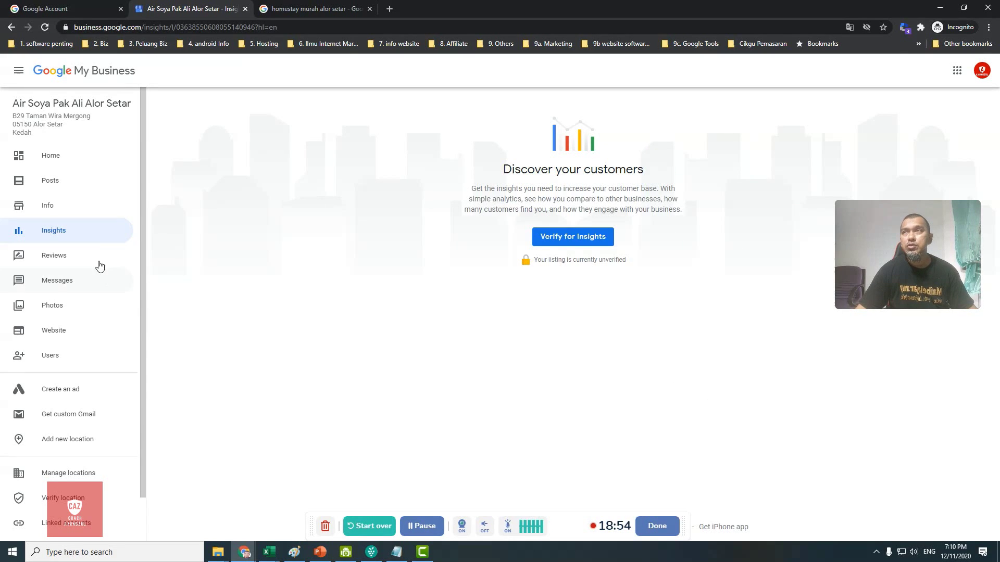
{"action": "left_click", "coordinate": [57, 258]}
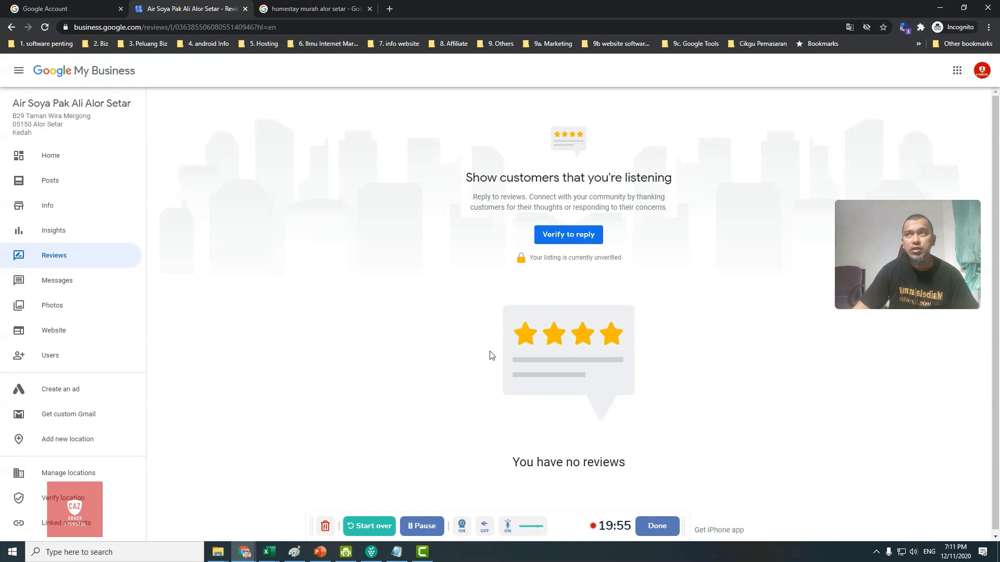
Step: Browse Messages and Photos, cancel the photo upload without adding anything, then go to Website
{"action": "left_click", "coordinate": [53, 287]}
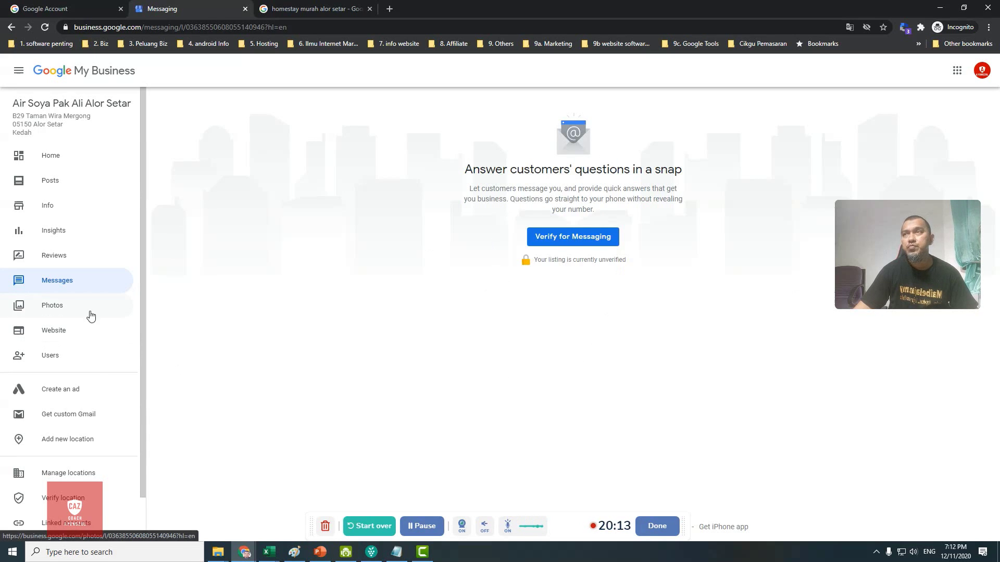
{"action": "left_click", "coordinate": [68, 306]}
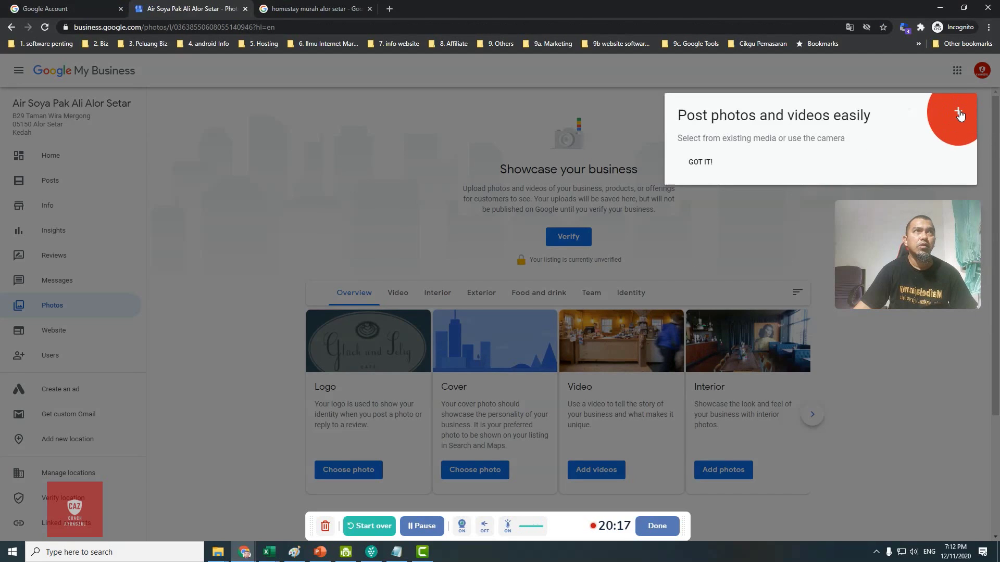
{"action": "left_click", "coordinate": [958, 112]}
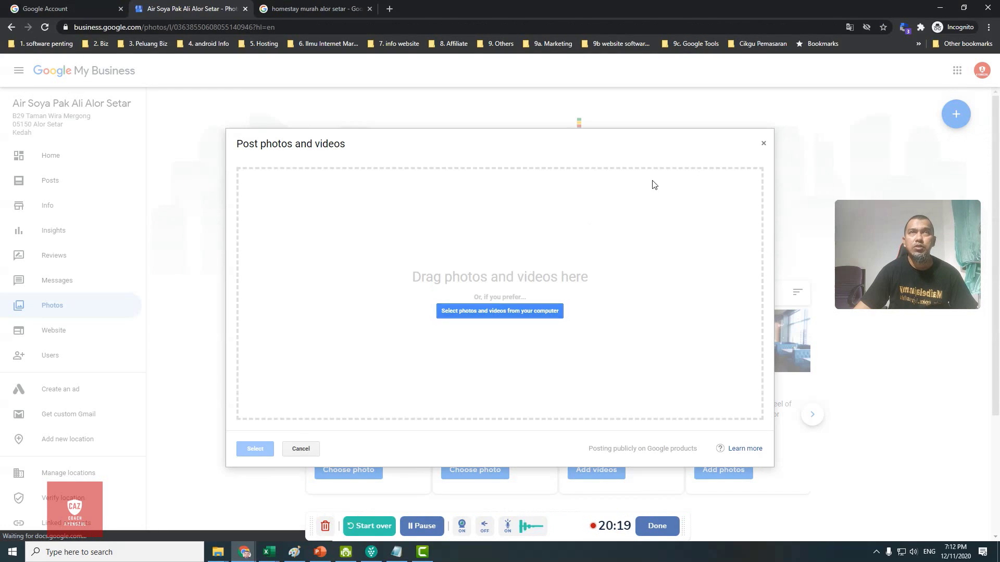
{"action": "left_click", "coordinate": [761, 143]}
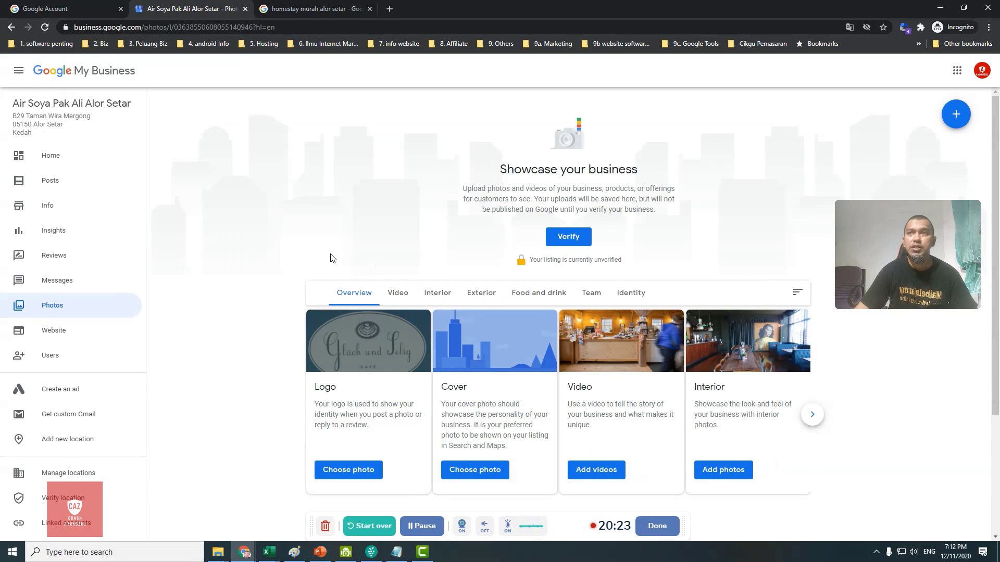
{"action": "left_click", "coordinate": [65, 332]}
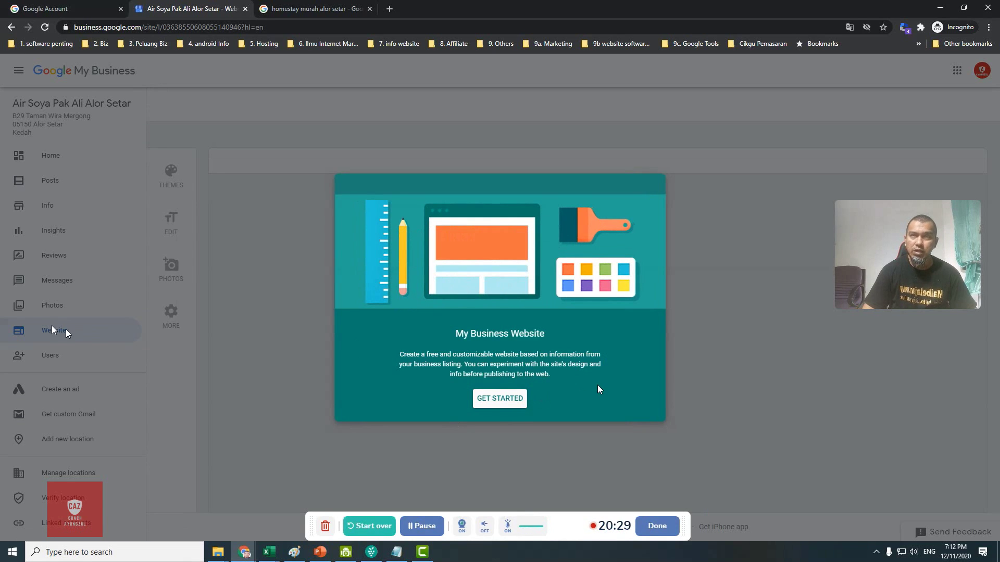
Step: Generate the draft site air-soya-pak-ali-alor-setar.business.site and scroll through its preview
{"action": "left_click", "coordinate": [511, 401]}
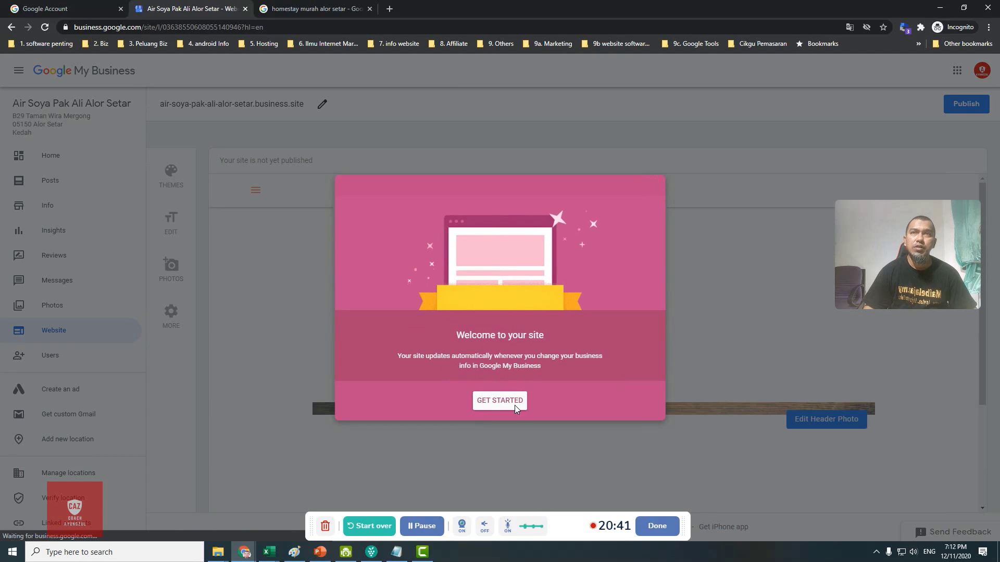
{"action": "left_click", "coordinate": [500, 401]}
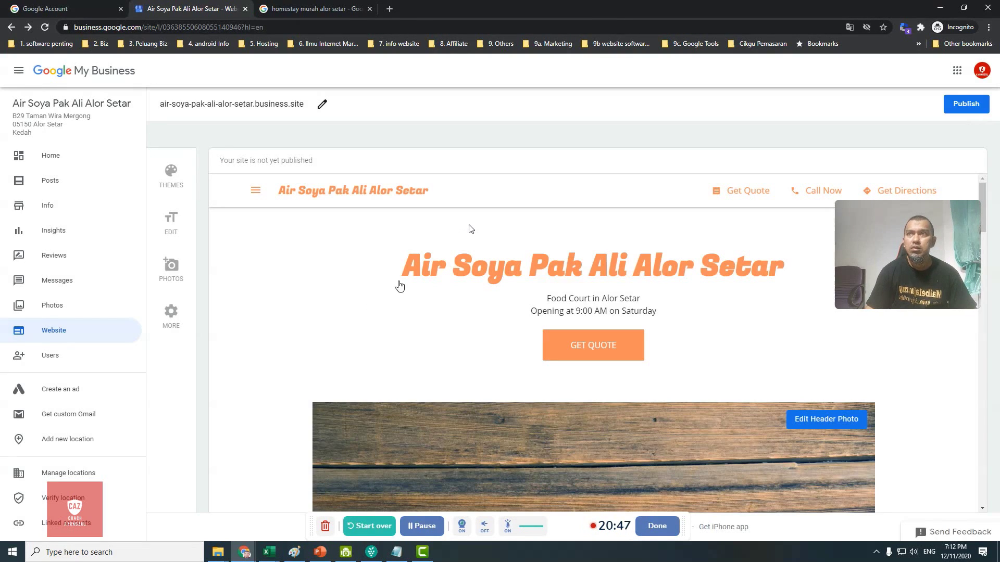
{"action": "scroll", "coordinate": [585, 303], "scroll_direction": "down", "scroll_amount": 2}
{"action": "scroll", "coordinate": [585, 303], "scroll_direction": "down", "scroll_amount": 10}
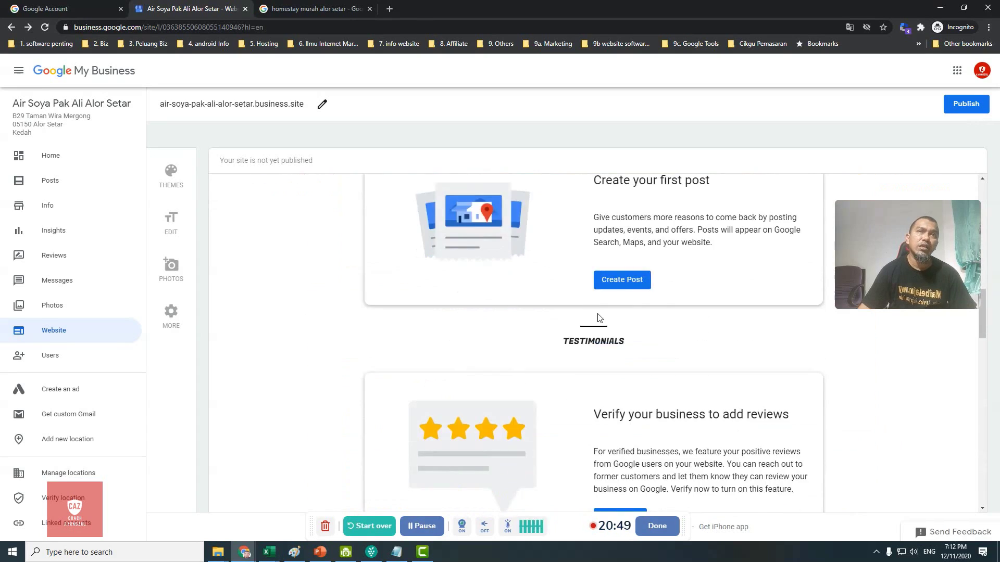
{"action": "scroll", "coordinate": [598, 315], "scroll_direction": "up", "scroll_amount": 5}
{"action": "scroll", "coordinate": [348, 334], "scroll_direction": "up", "scroll_amount": 5}
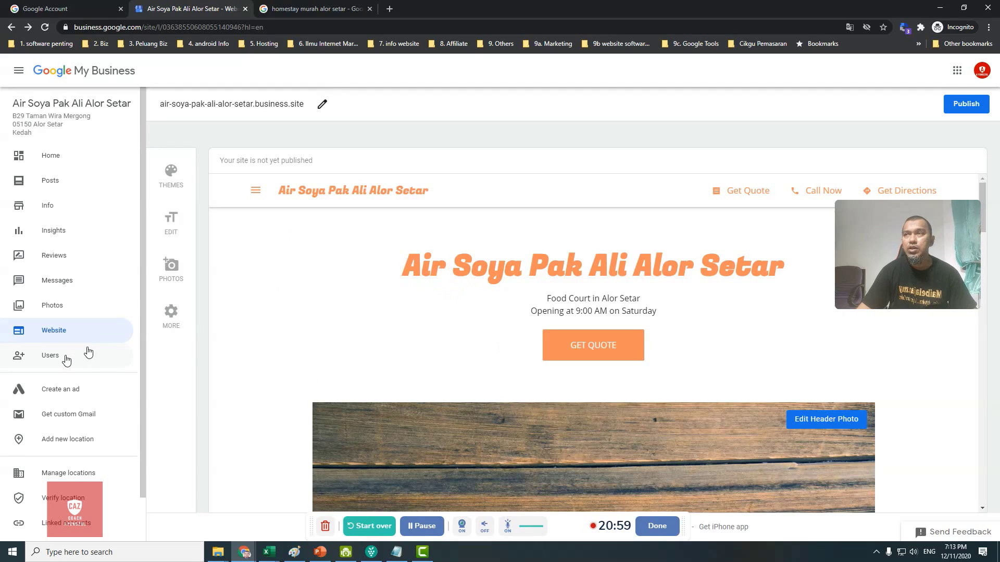
{"action": "scroll", "coordinate": [66, 359], "scroll_direction": "down", "scroll_amount": 2}
{"action": "left_click", "coordinate": [54, 308]}
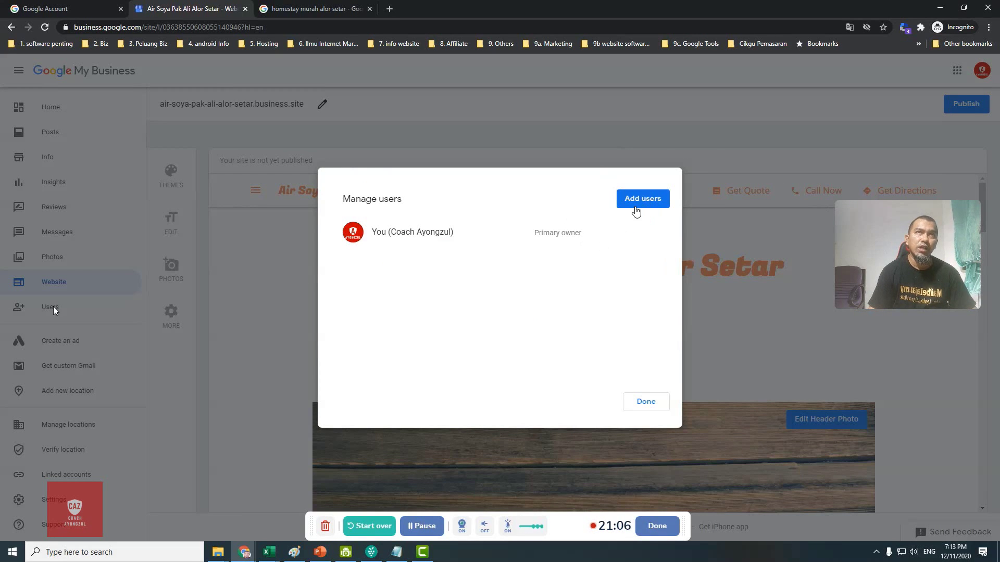
{"action": "left_click", "coordinate": [646, 402]}
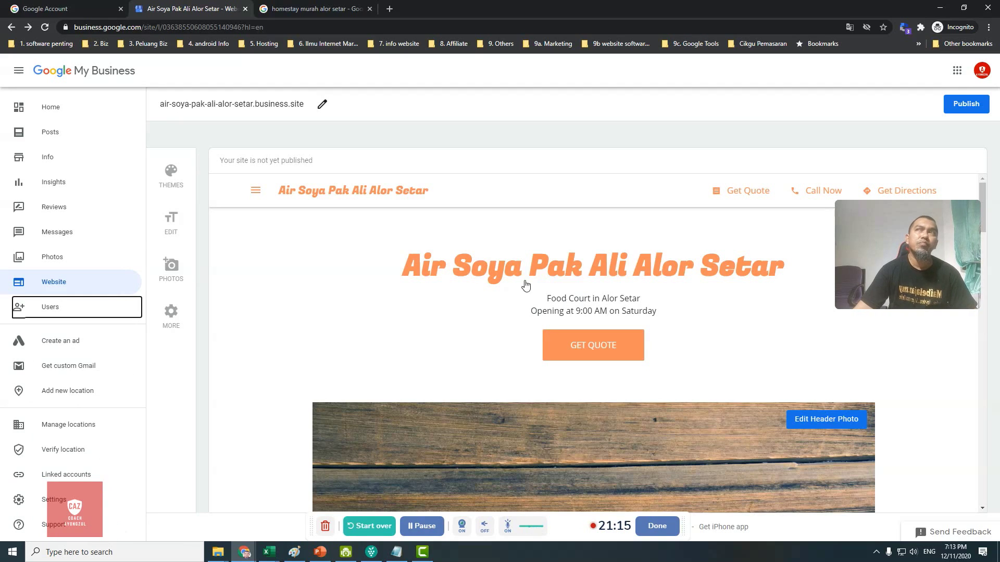
Step: Go from the website editor back to the Home dashboard
{"action": "left_click", "coordinate": [46, 109]}
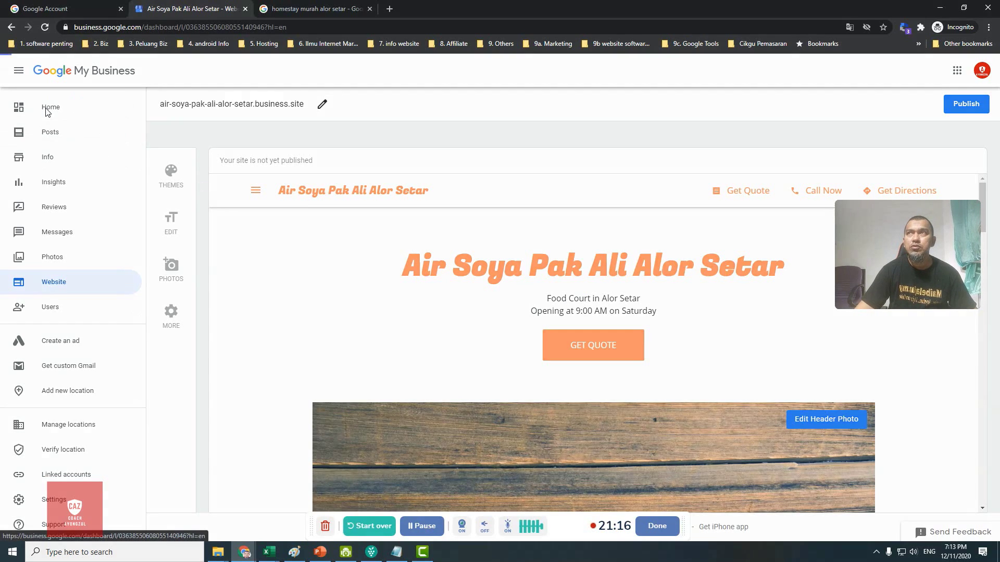